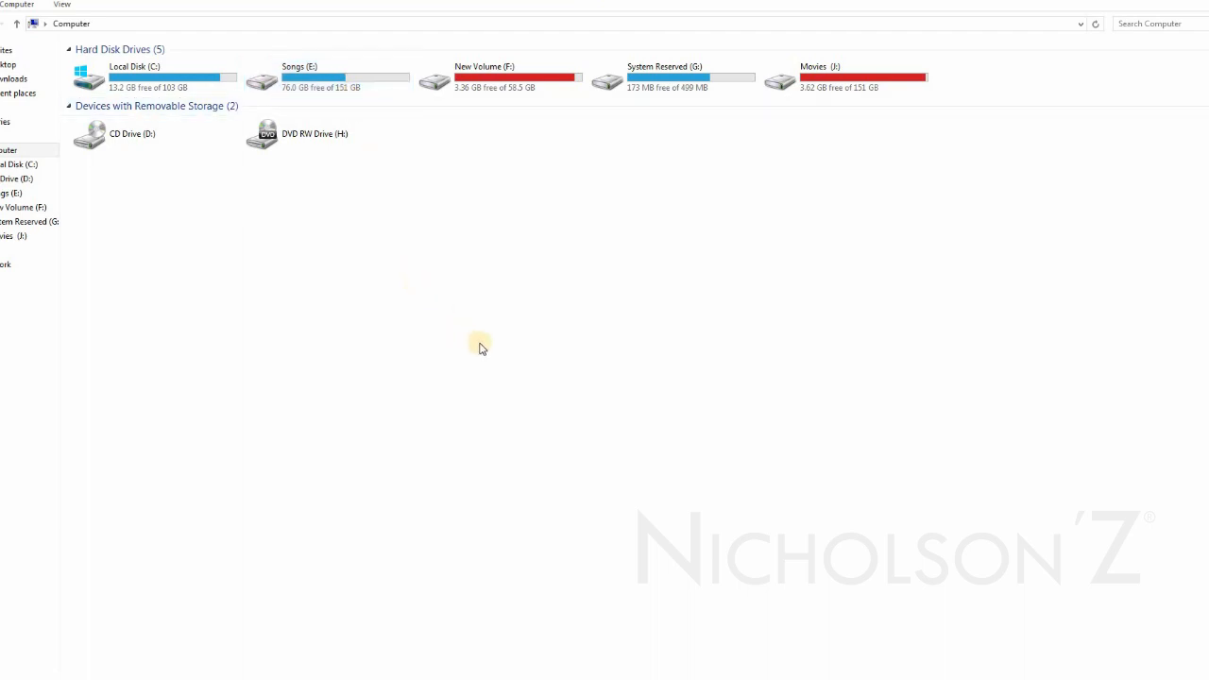
# Open the computer's system information and go to its advanced system settings.
pyautogui.rightClick(452, 293)
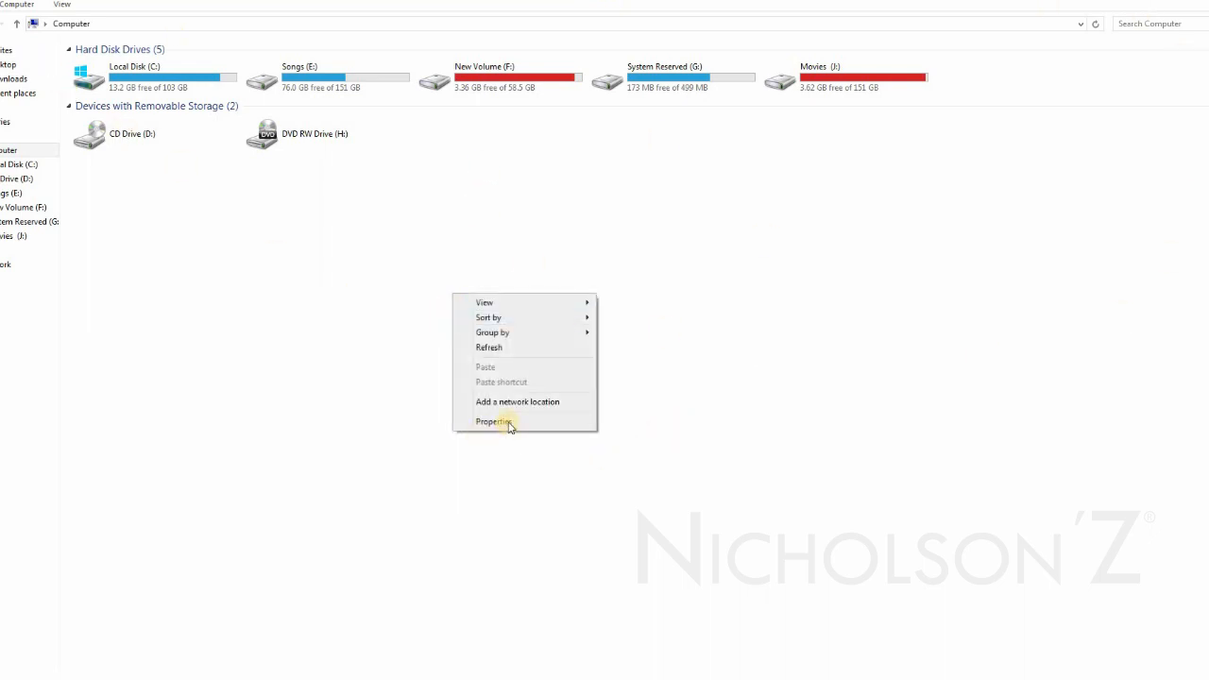
pyautogui.rightClick(485, 79)
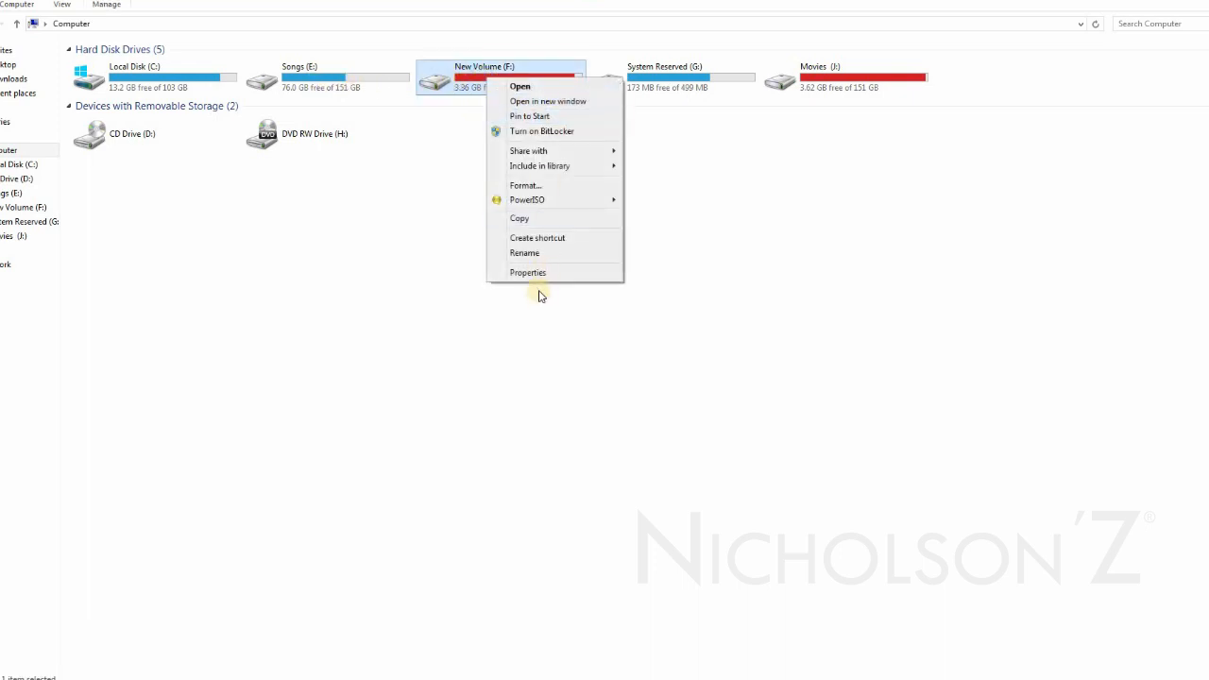
pyautogui.click(424, 321)
pyautogui.rightClick(425, 321)
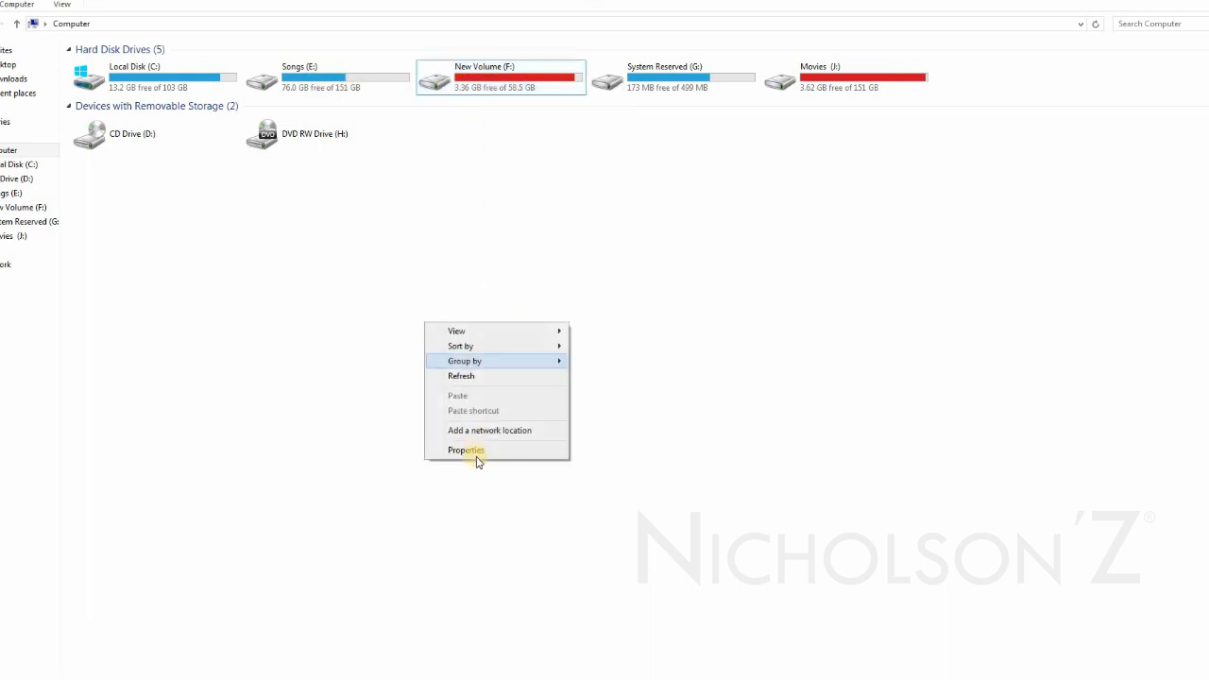
pyautogui.click(490, 450)
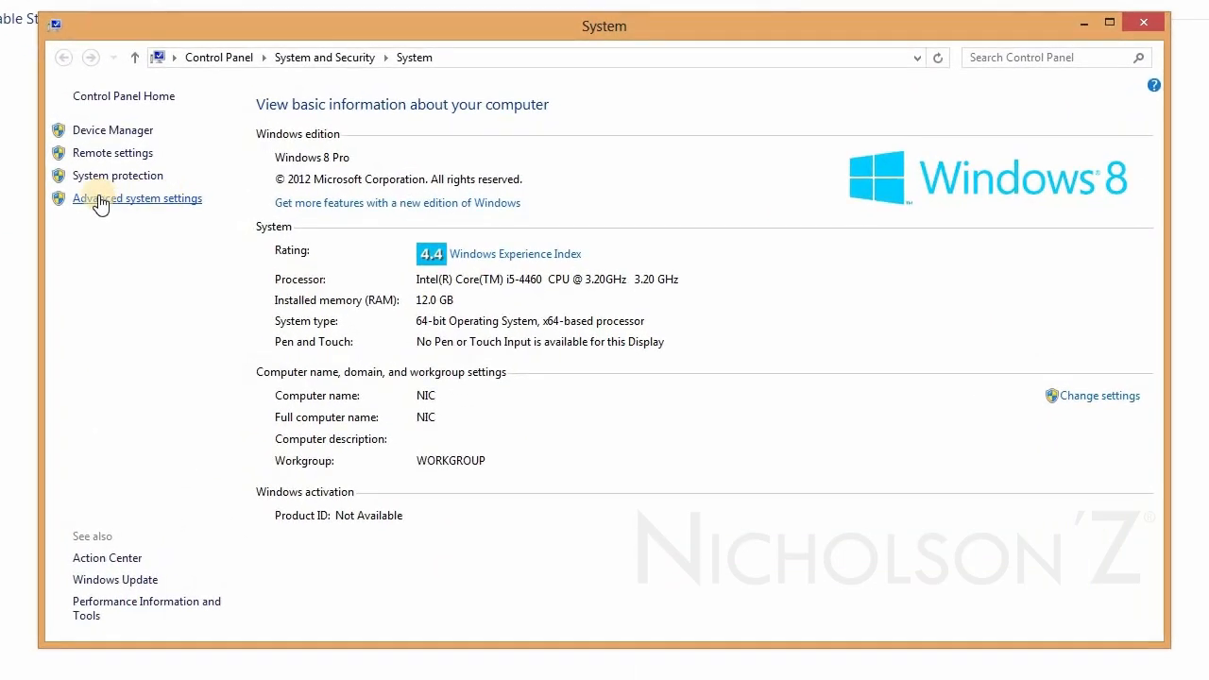
pyautogui.click(189, 209)
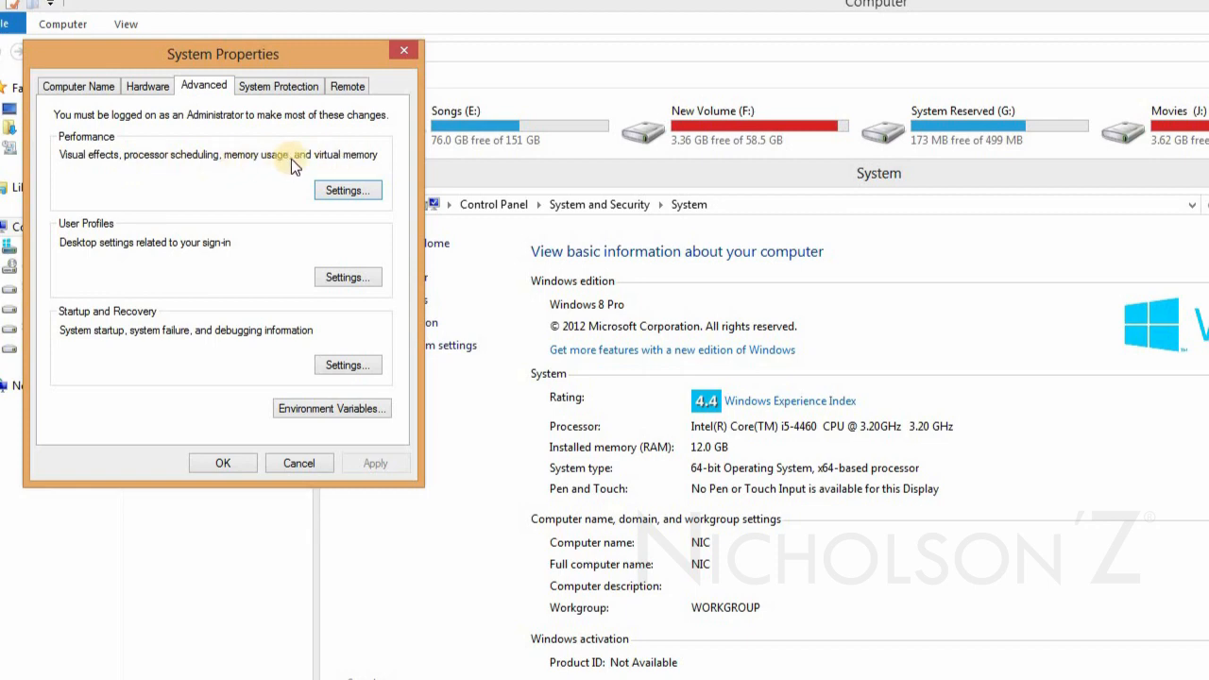
# Open the virtual memory settings from the advanced performance options and place the dialog beside them.
pyautogui.click(362, 194)
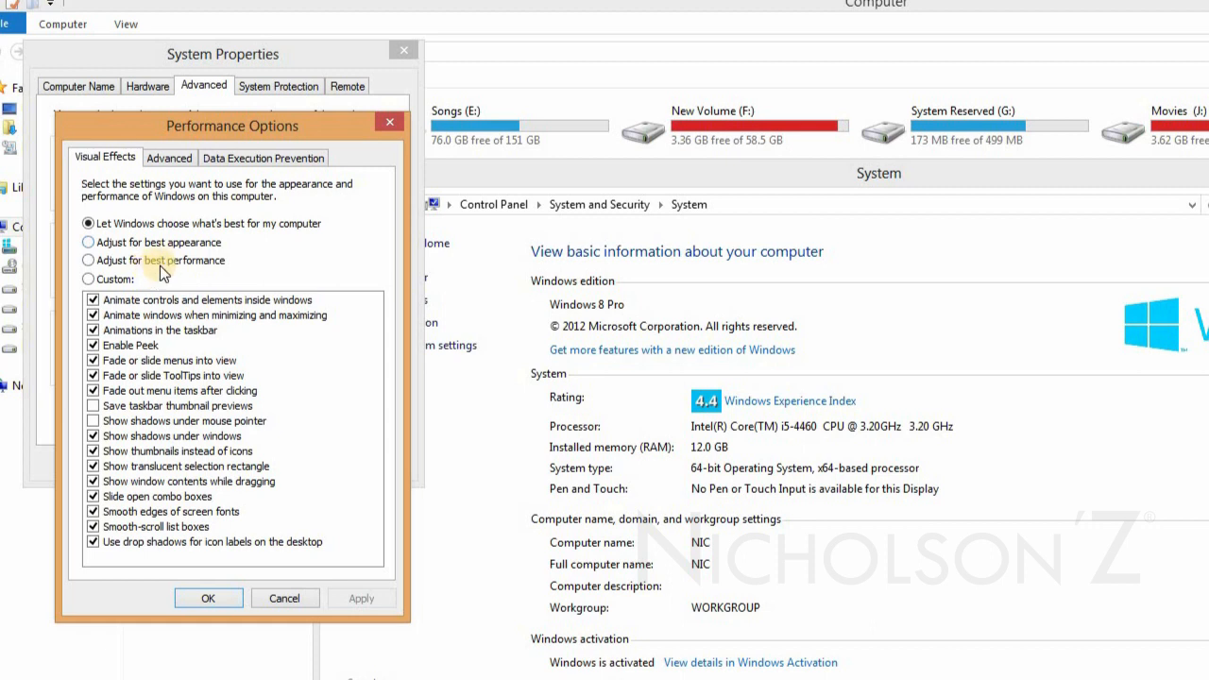
pyautogui.click(165, 158)
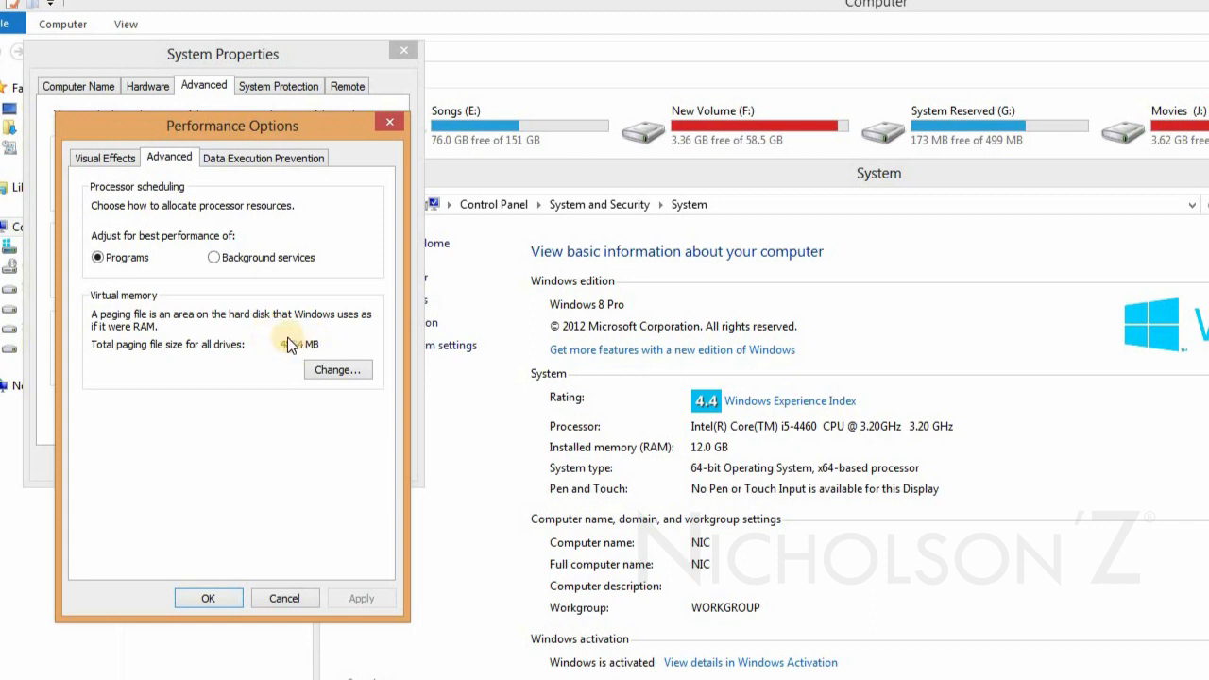
pyautogui.click(345, 368)
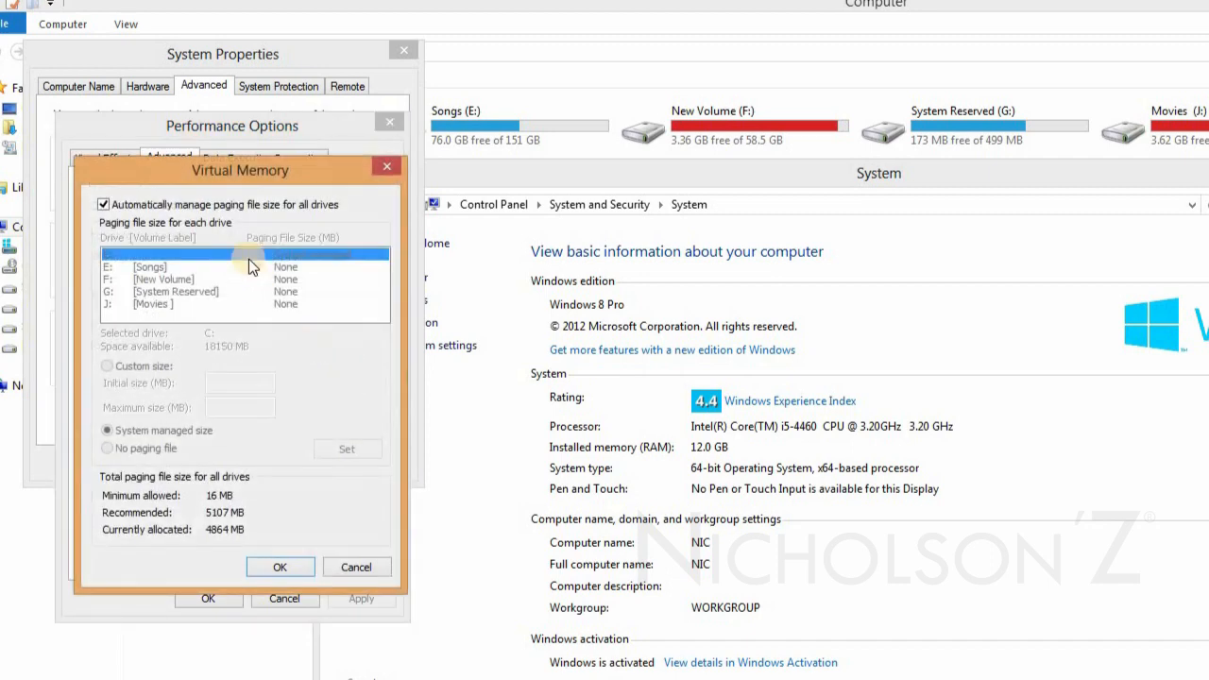
pyautogui.moveTo(216, 174); pyautogui.dragTo(516, 180)
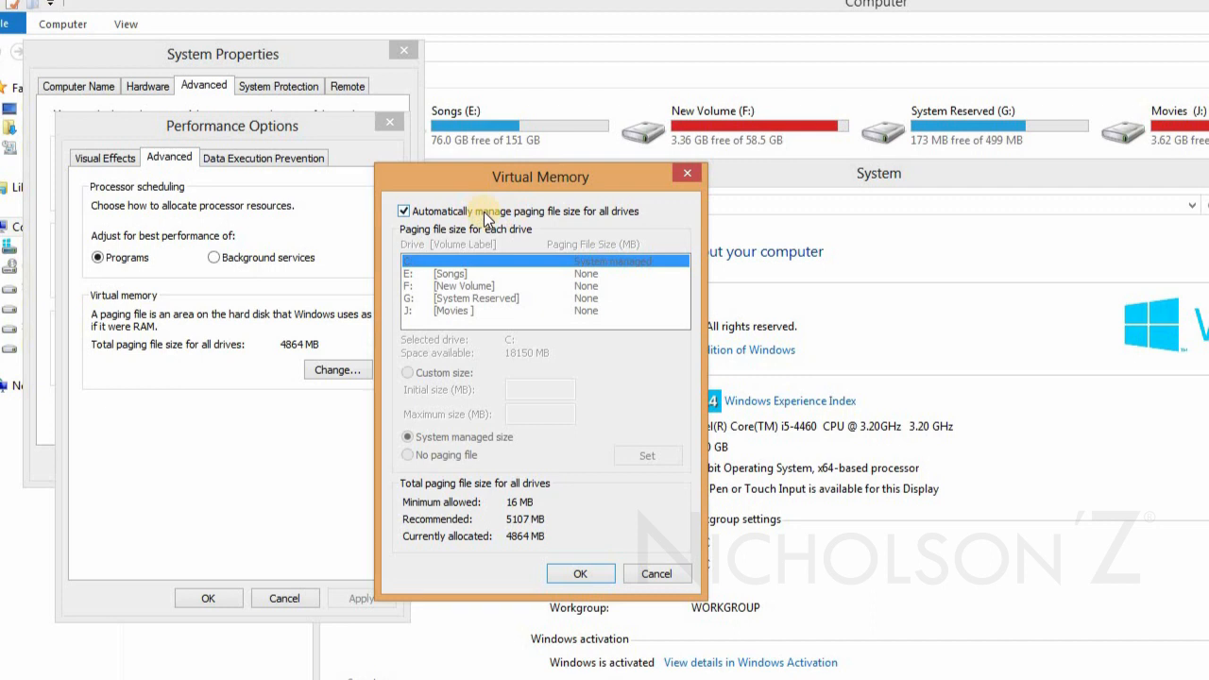
# Turn off automatic paging file management for all drives and select drive E: [Songs] for its own paging file.
pyautogui.click(404, 210)
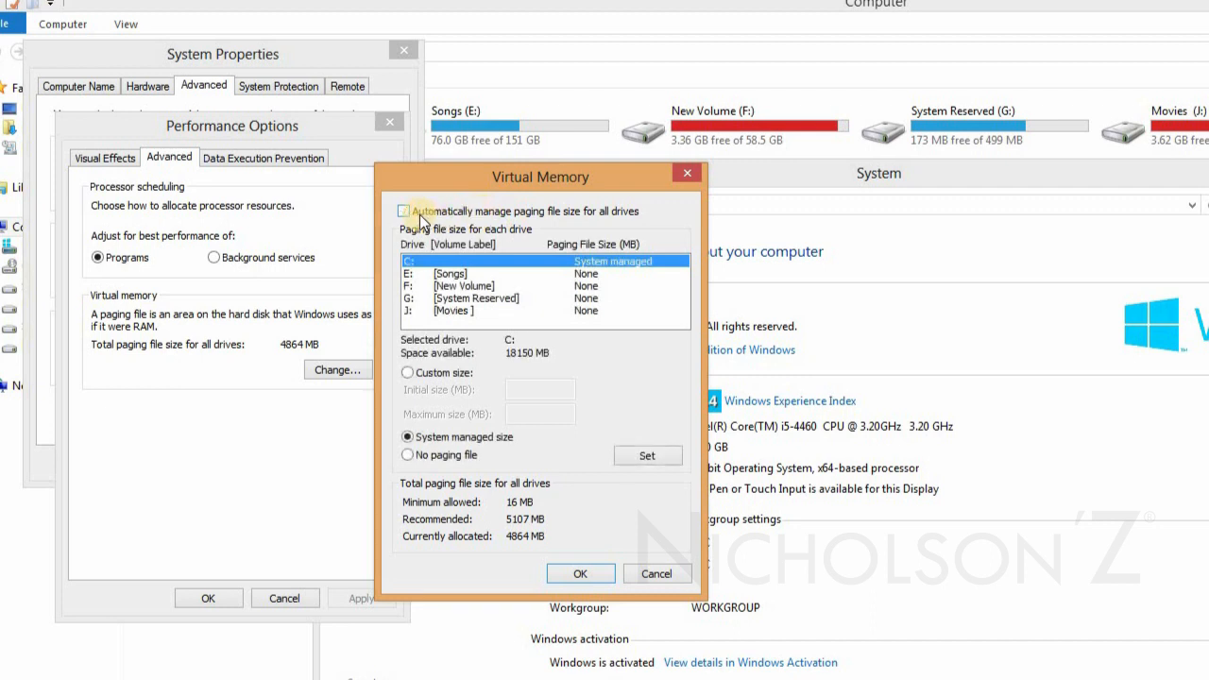
pyautogui.click(447, 275)
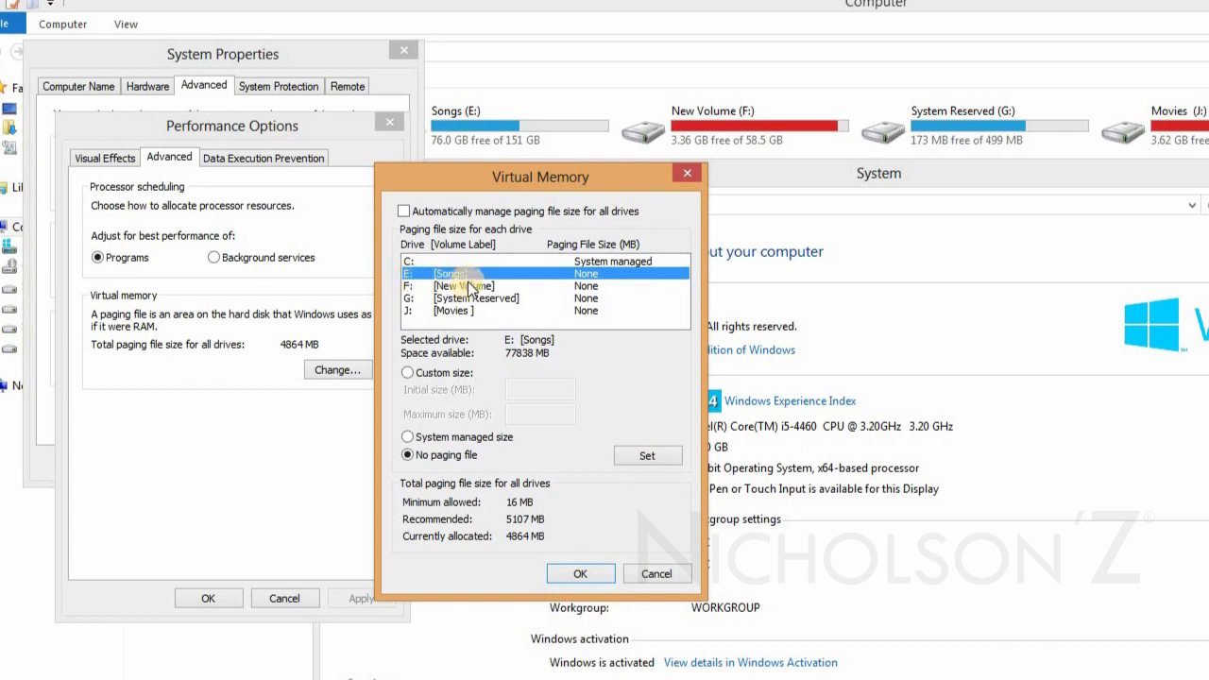
pyautogui.click(718, 125)
pyautogui.click(463, 112)
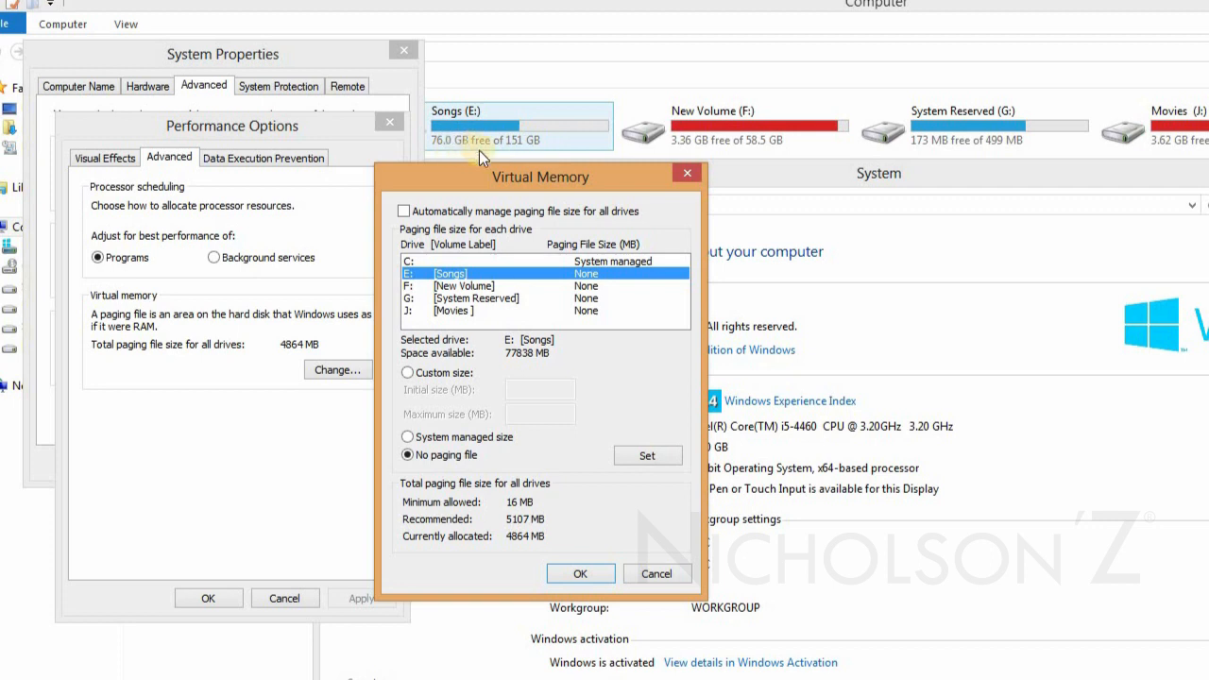
pyautogui.click(483, 273)
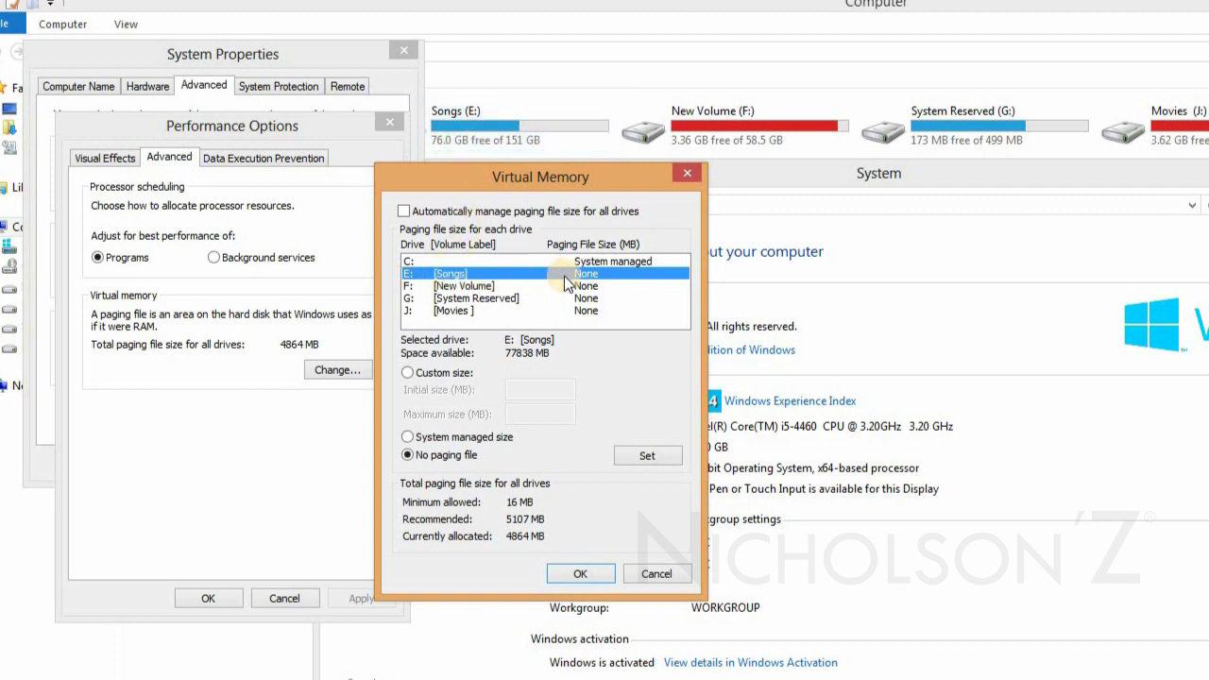
# Choose a custom paging file size for drive E: and start entering its initial size with 10.
pyautogui.click(438, 376)
pyautogui.click(539, 387)
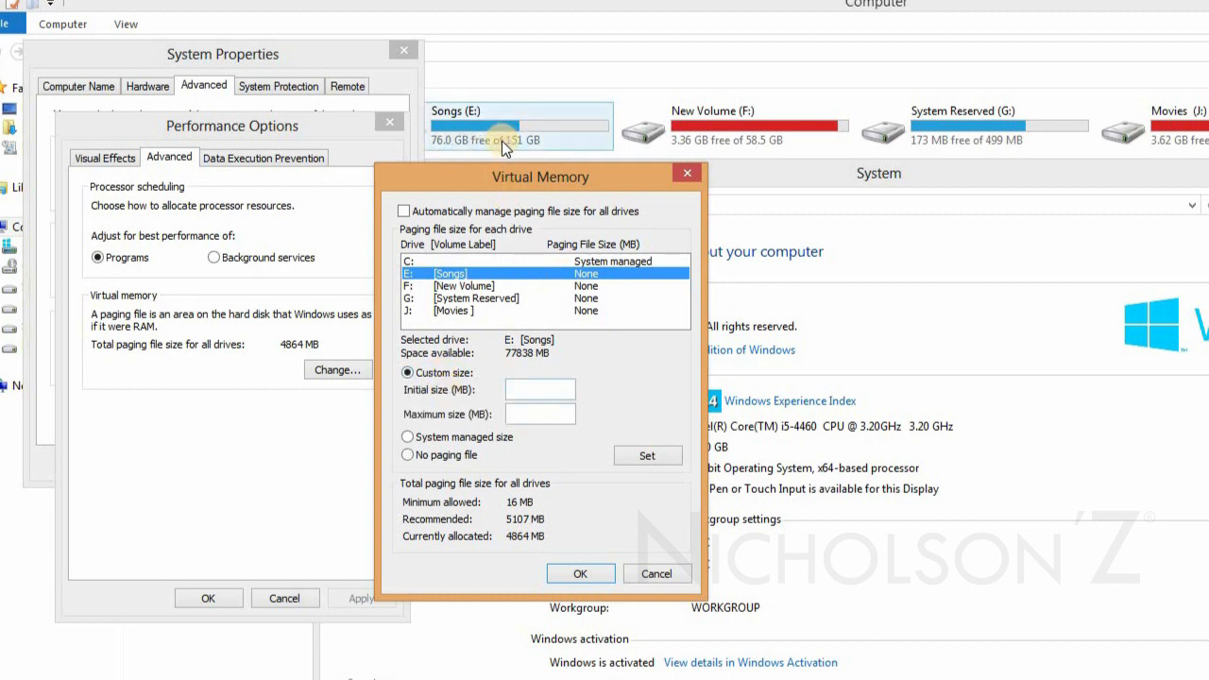
pyautogui.click(531, 391)
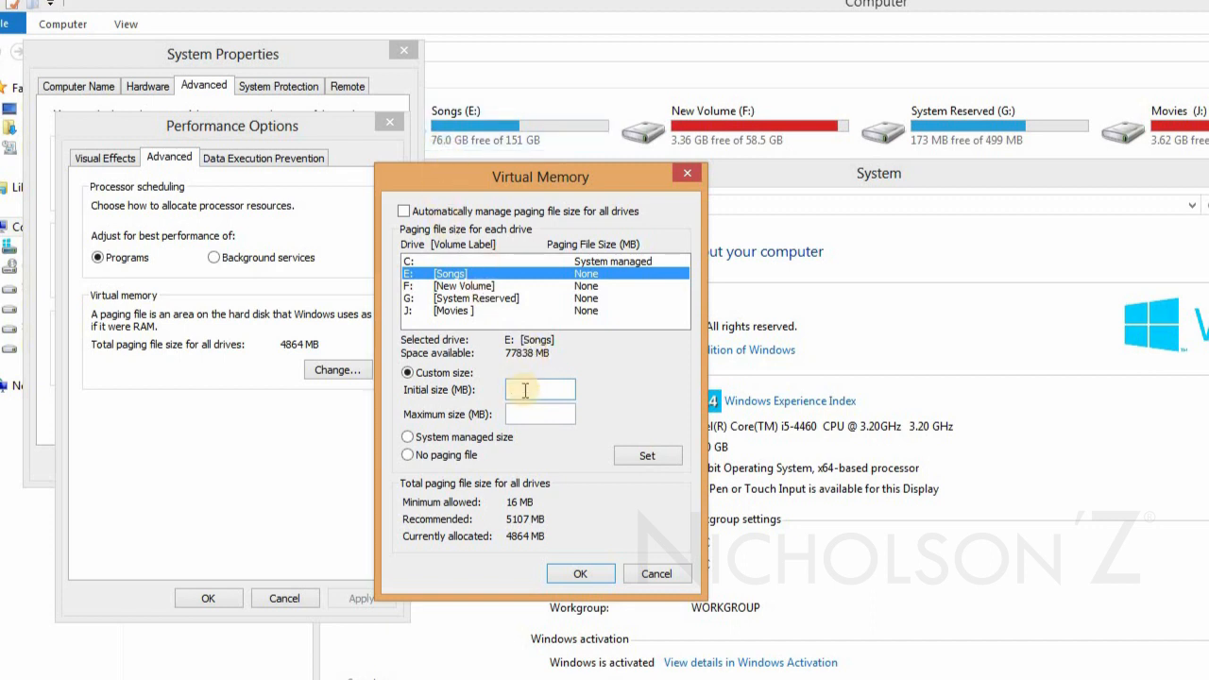
pyautogui.write('10')
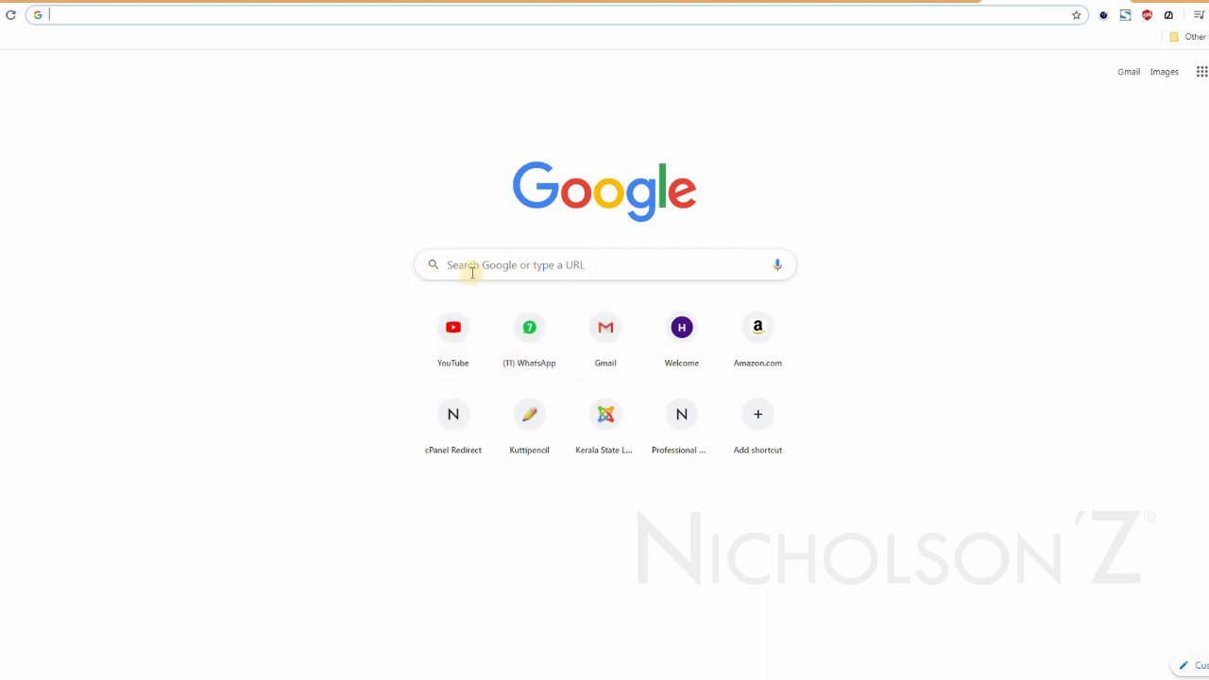
# Switch to Chrome and search Google for "unit calculator".
pyautogui.write('uin')
pyautogui.press('BackSpace')
pyautogui.press('BackSpace')
pyautogui.write('ni')
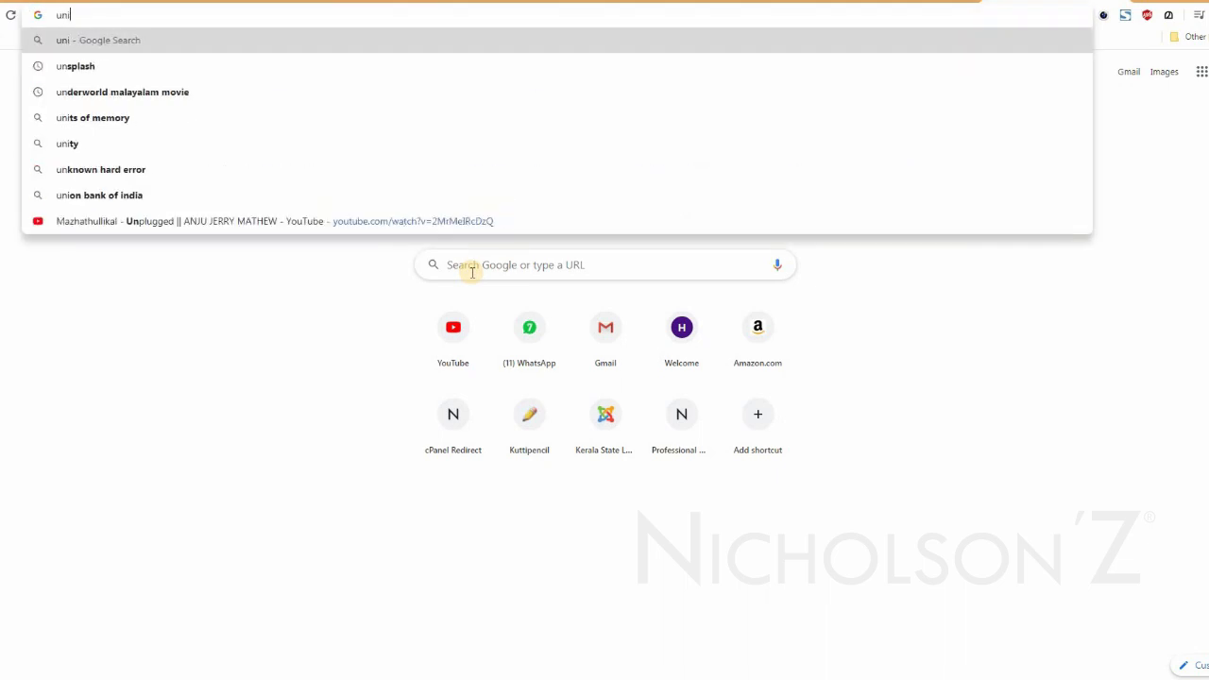
pyautogui.write('t cal')
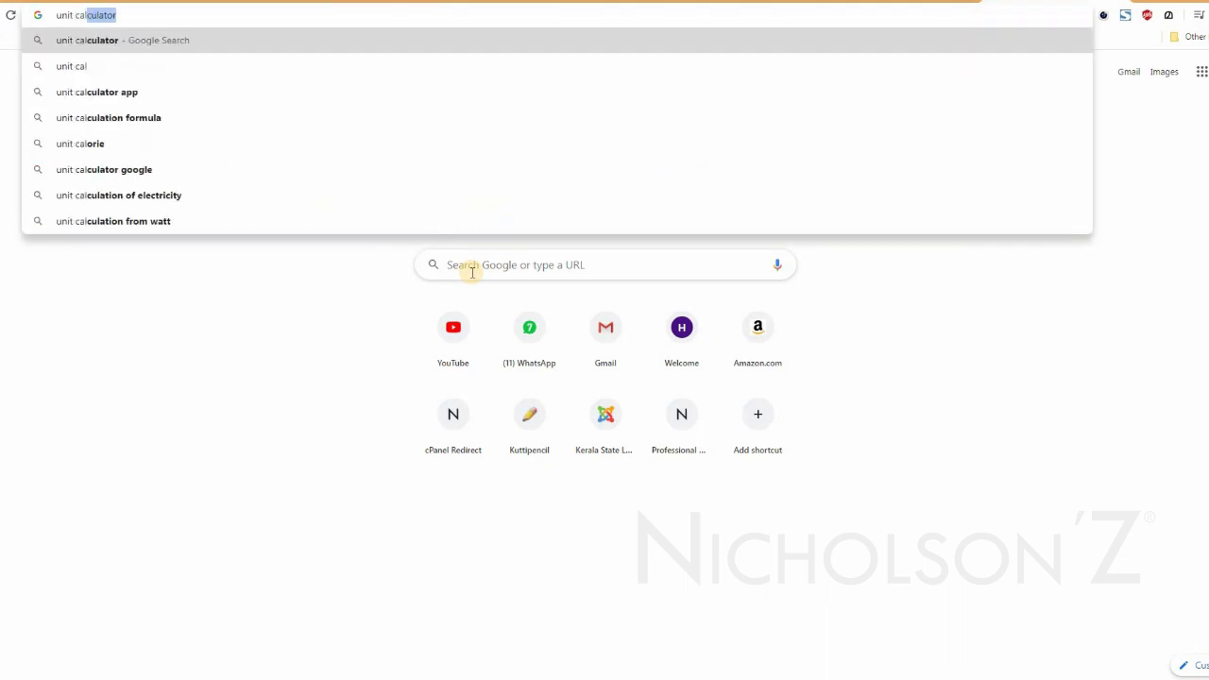
pyautogui.press('Return')
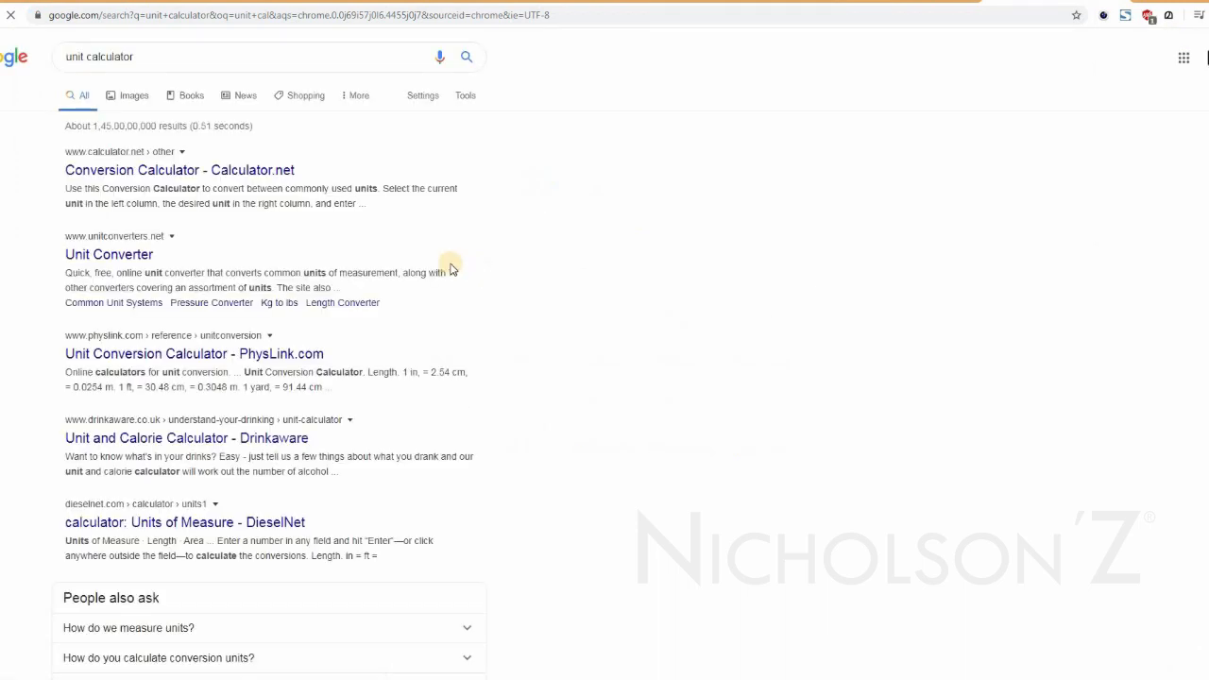
# Change the Google search query to "unit converter" and run it.
pyautogui.click(151, 58)
pyautogui.moveTo(134, 58); pyautogui.dragTo(97, 56)
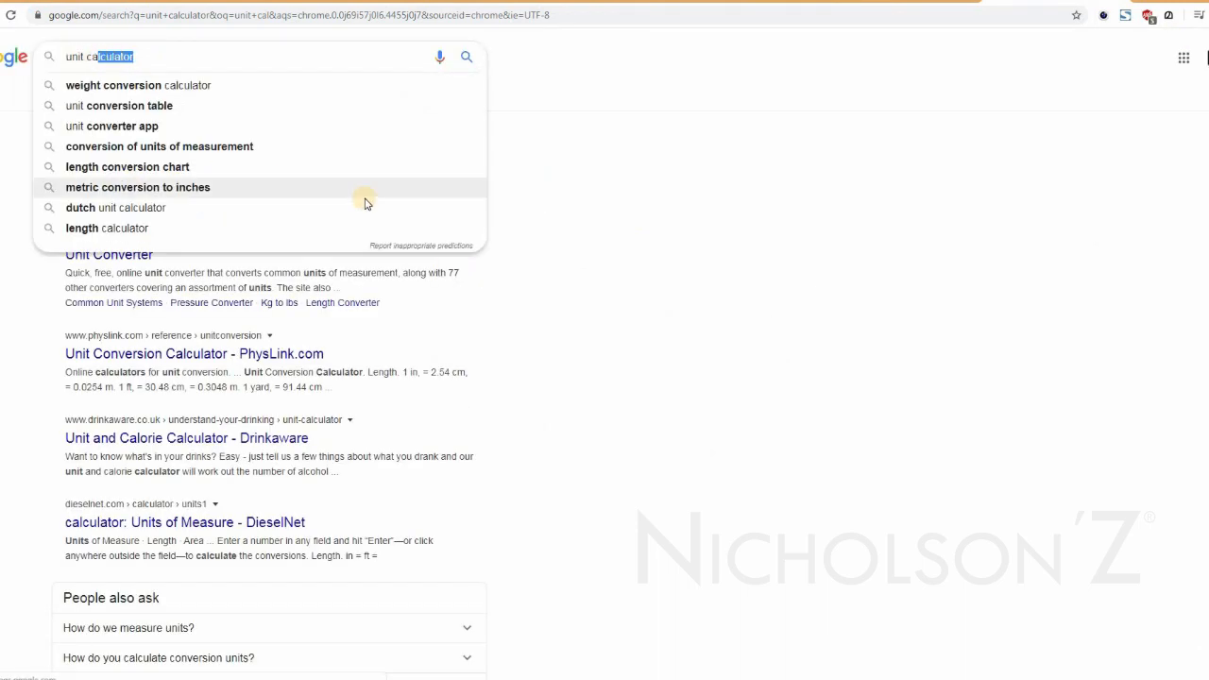
pyautogui.press('BackSpace')
pyautogui.press('BackSpace')
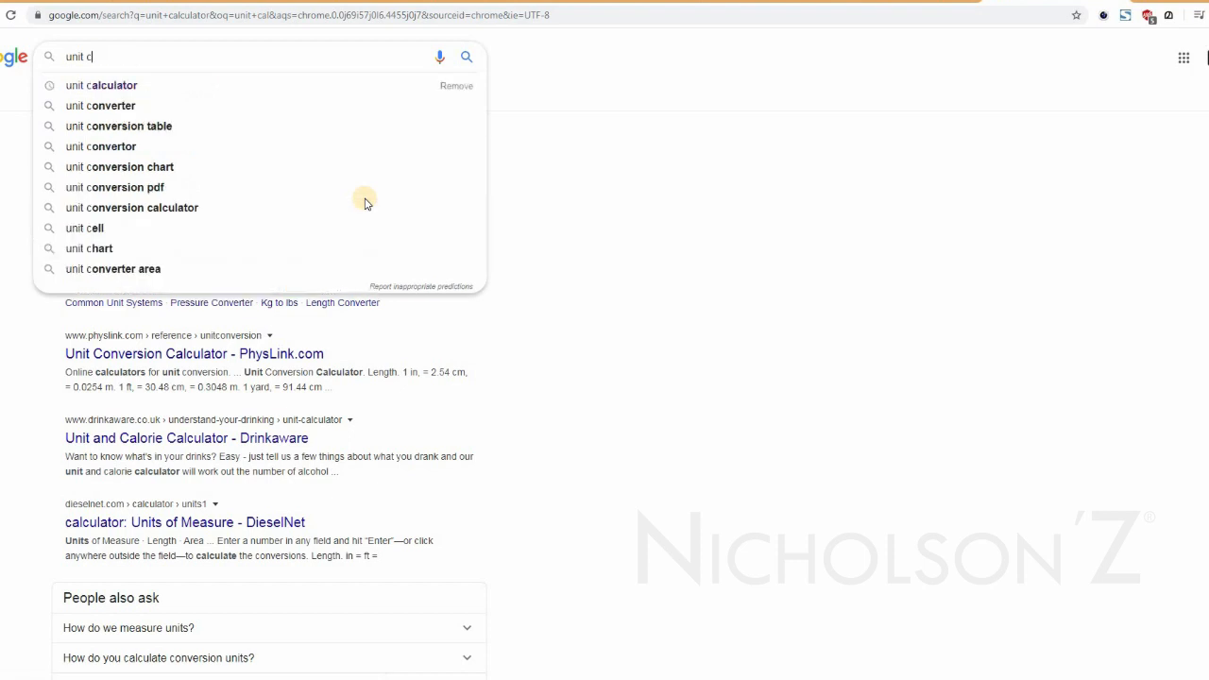
pyautogui.write('on')
pyautogui.press('Down')
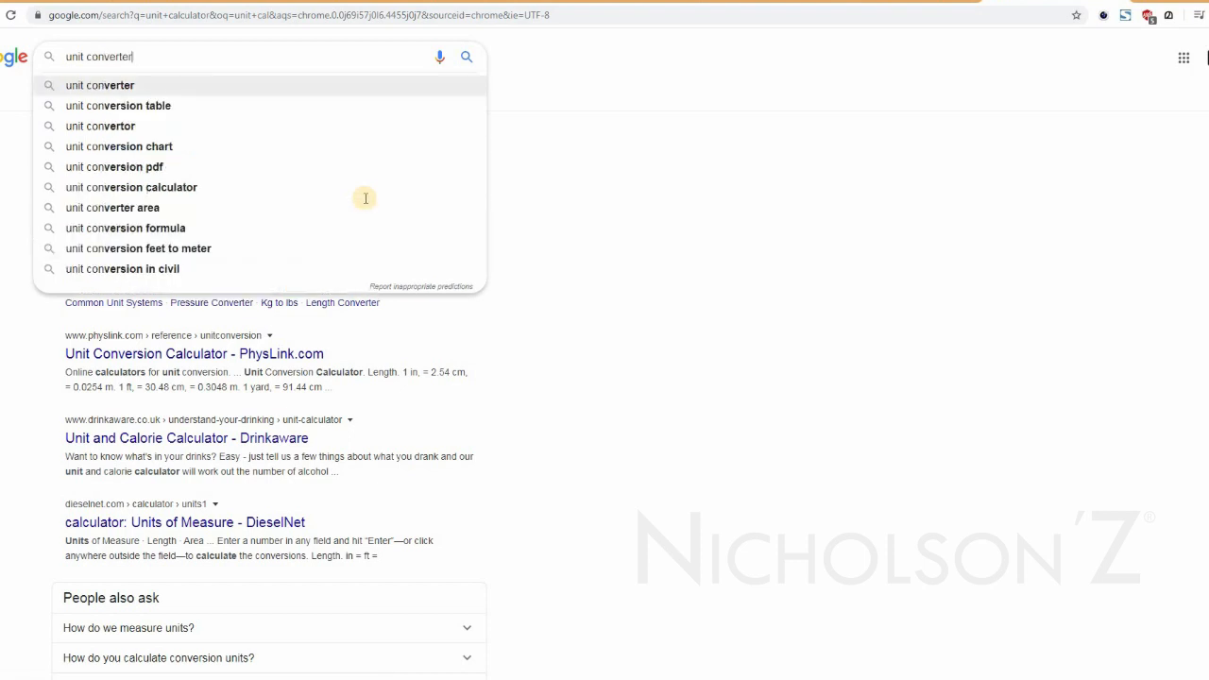
pyautogui.press('Return')
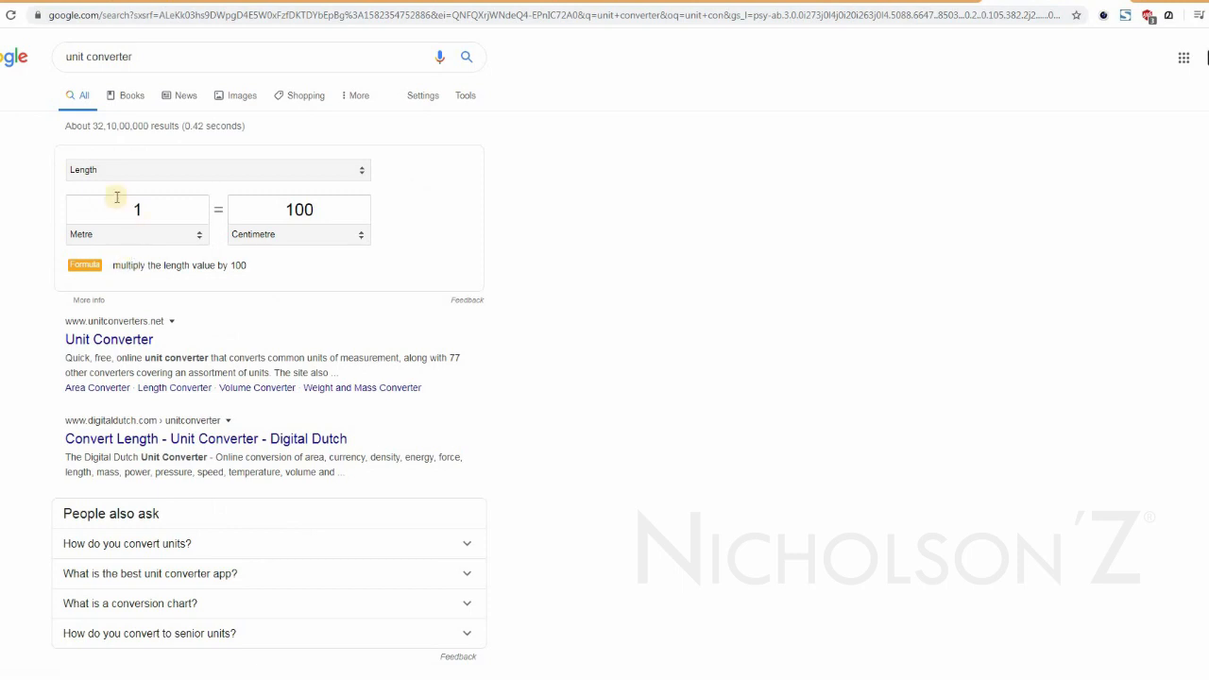
# Try the unit converter's Area, Temperature and Speed categories and look through the units offered.
pyautogui.click(94, 171)
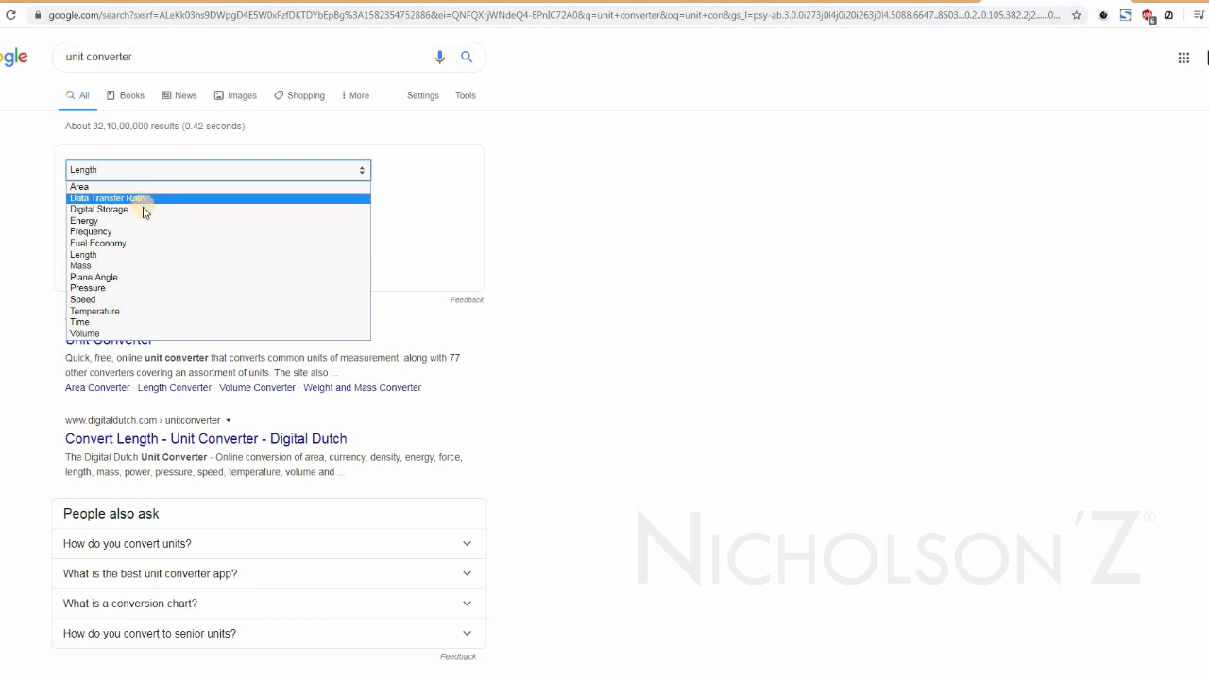
pyautogui.click(79, 186)
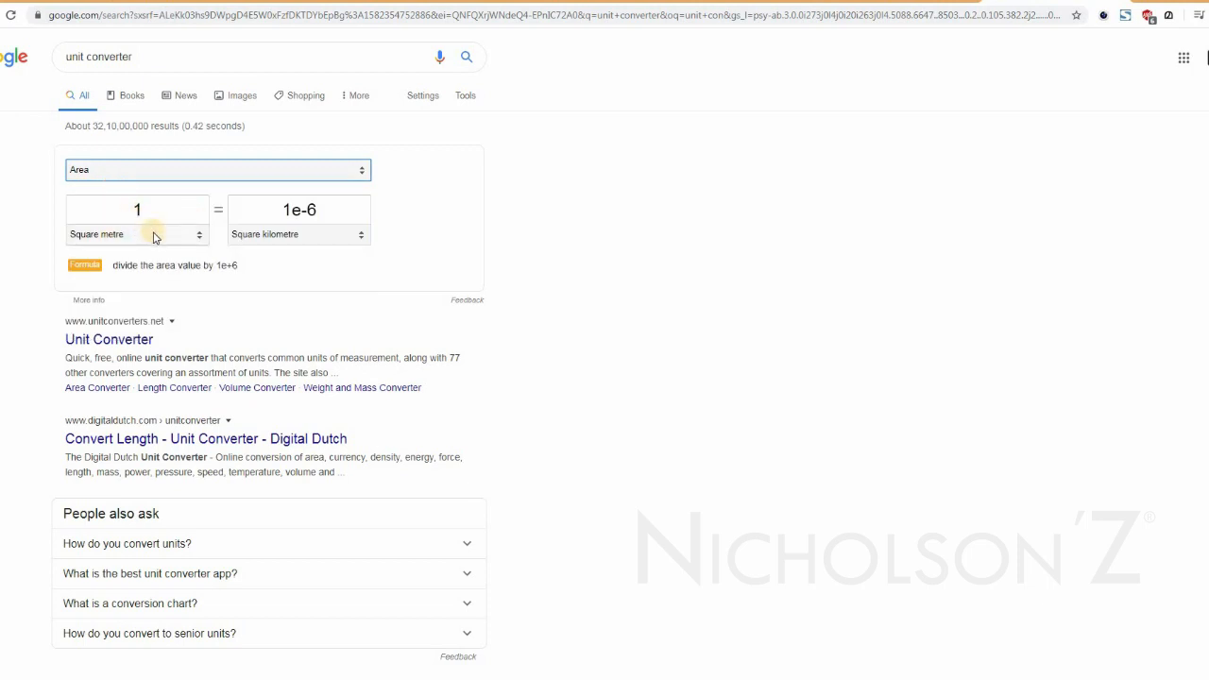
pyautogui.click(154, 236)
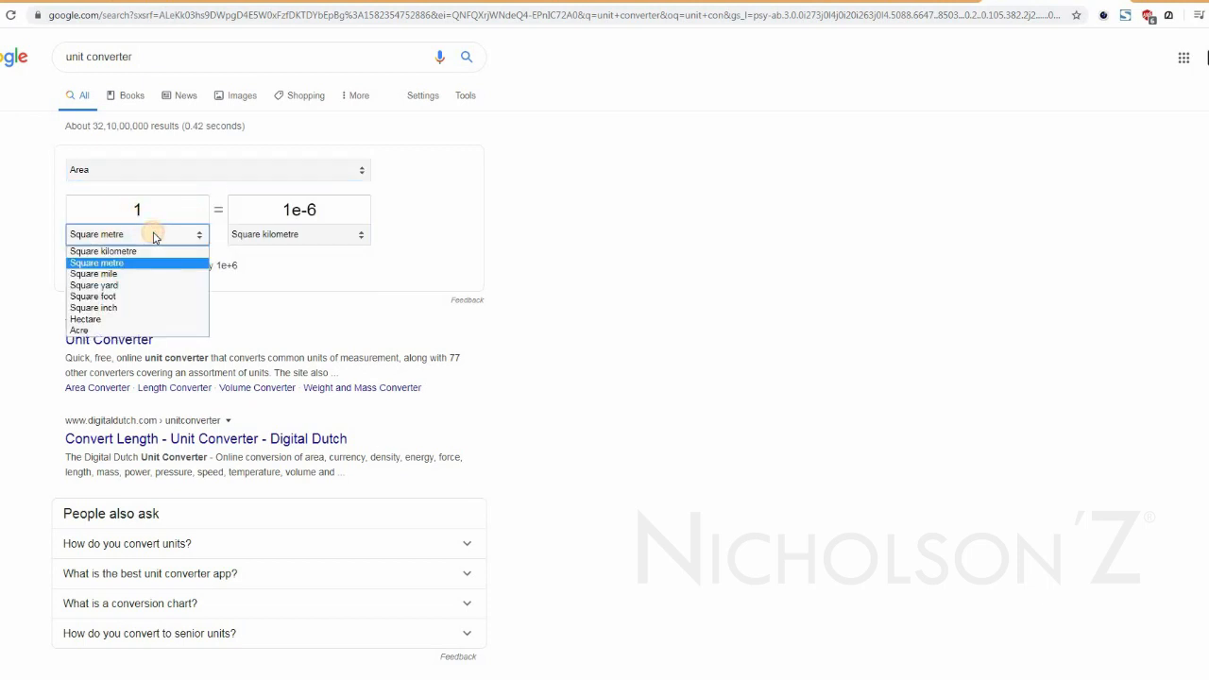
pyautogui.click(155, 236)
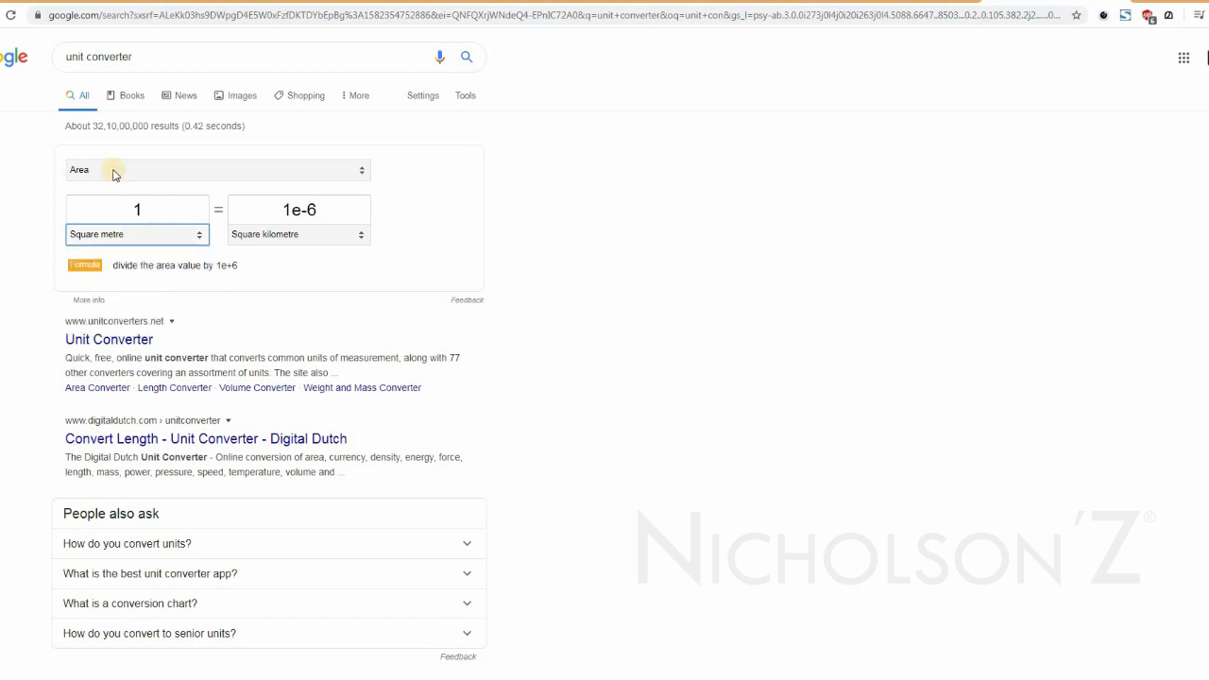
pyautogui.click(114, 171)
pyautogui.click(113, 313)
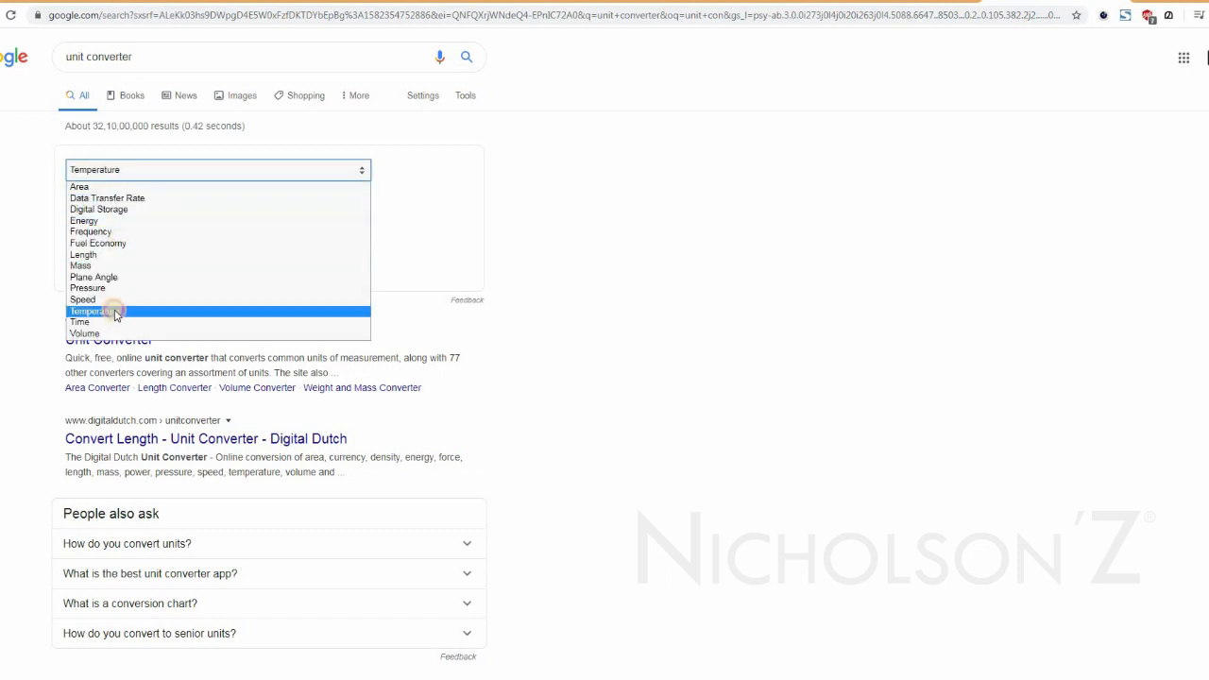
pyautogui.click(107, 241)
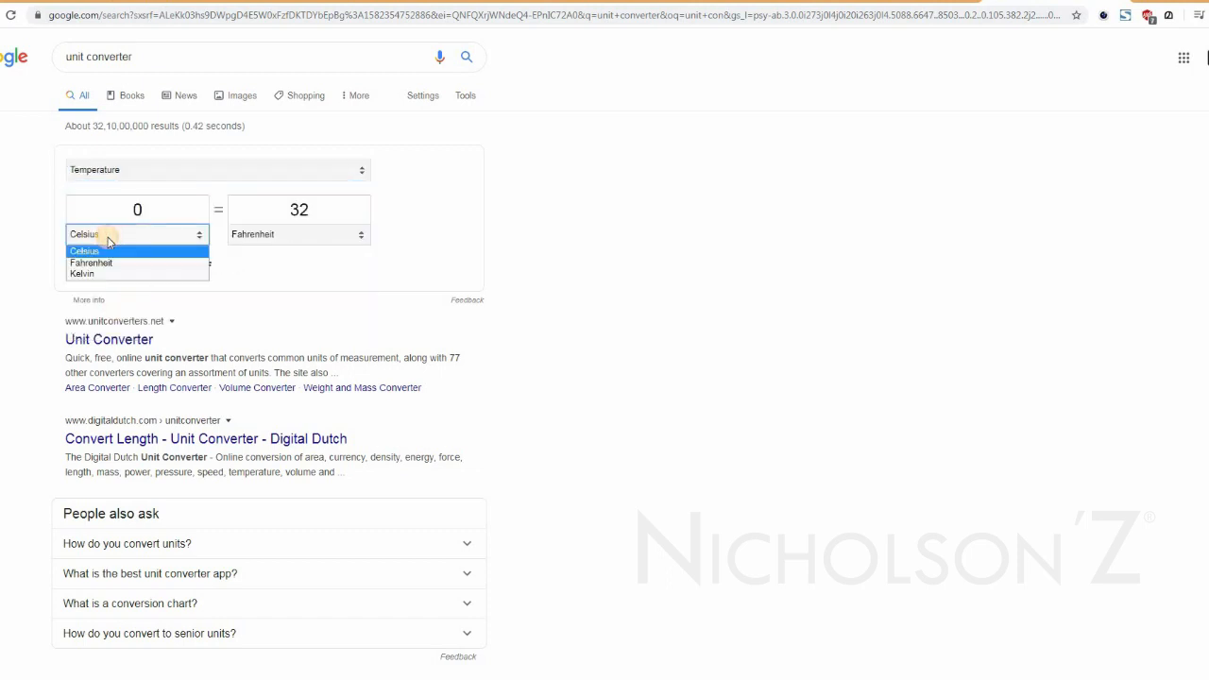
pyautogui.click(109, 243)
pyautogui.click(107, 170)
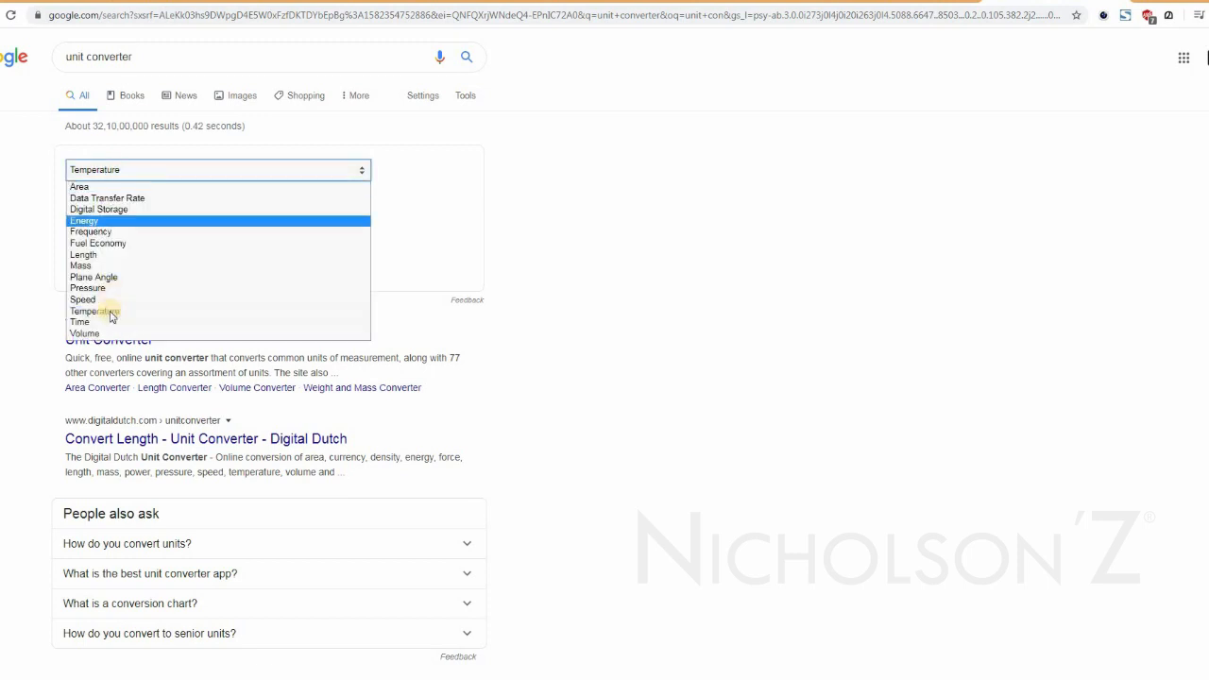
pyautogui.click(111, 300)
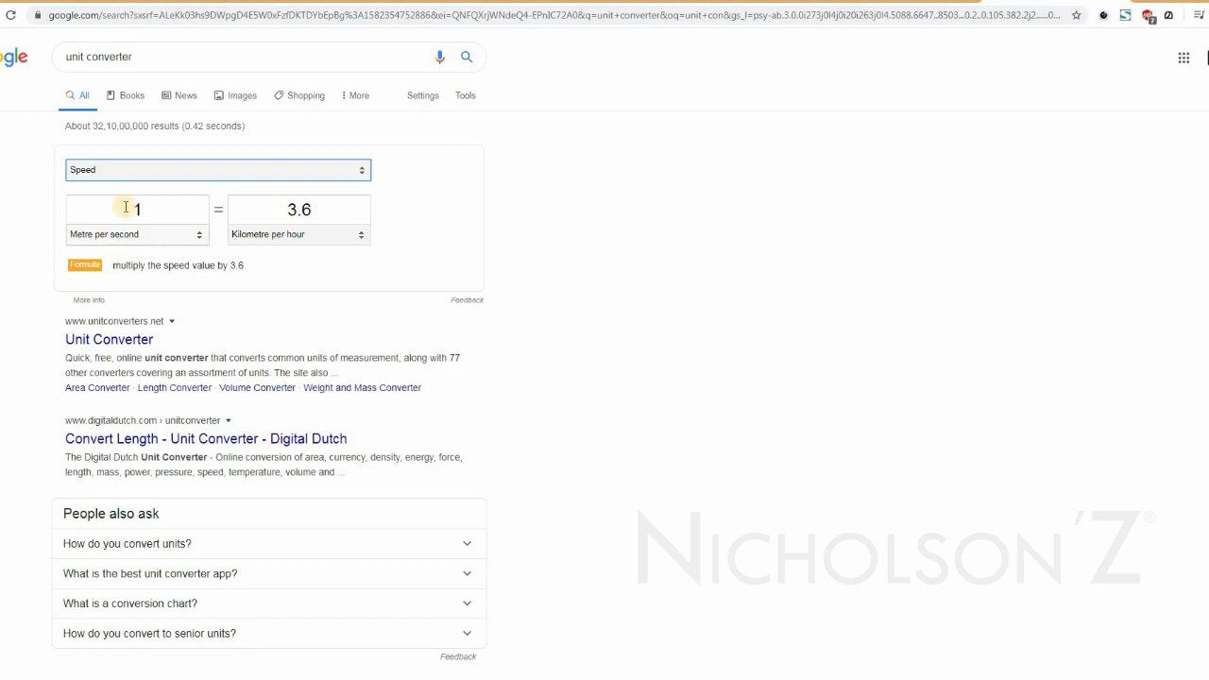
# Set the unit converter to Digital Storage, converting from Megabit to Gigabyte.
pyautogui.click(95, 169)
pyautogui.click(99, 209)
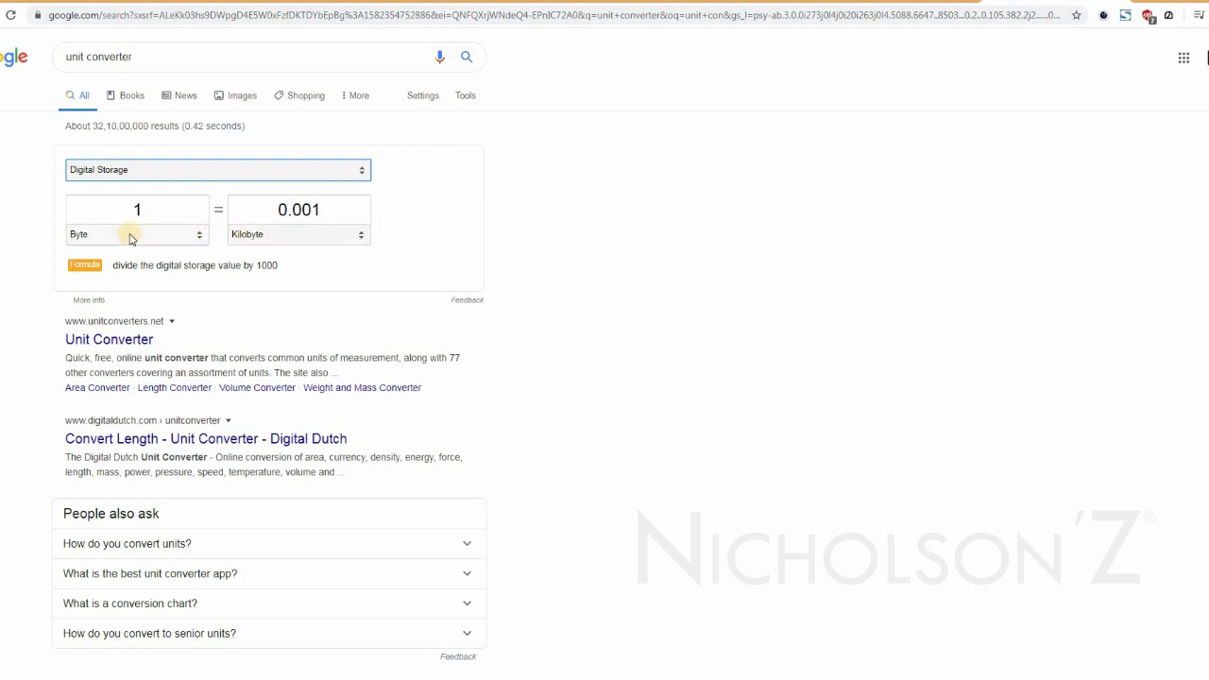
pyautogui.click(131, 239)
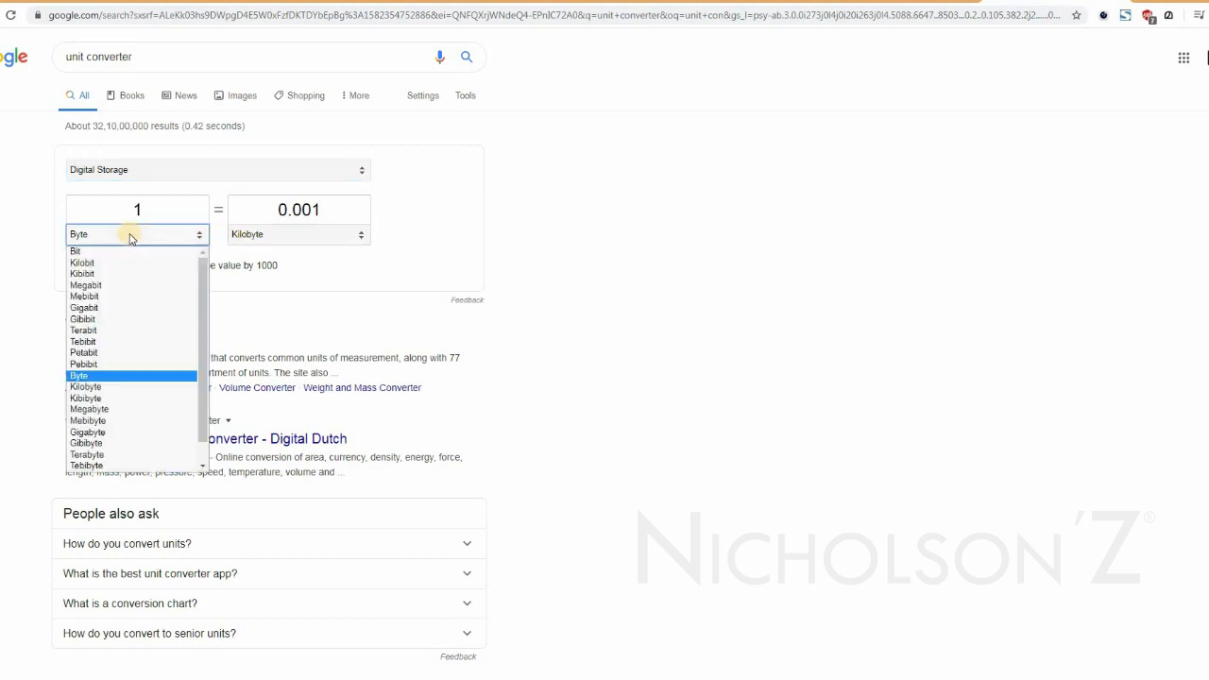
pyautogui.click(111, 283)
pyautogui.click(276, 239)
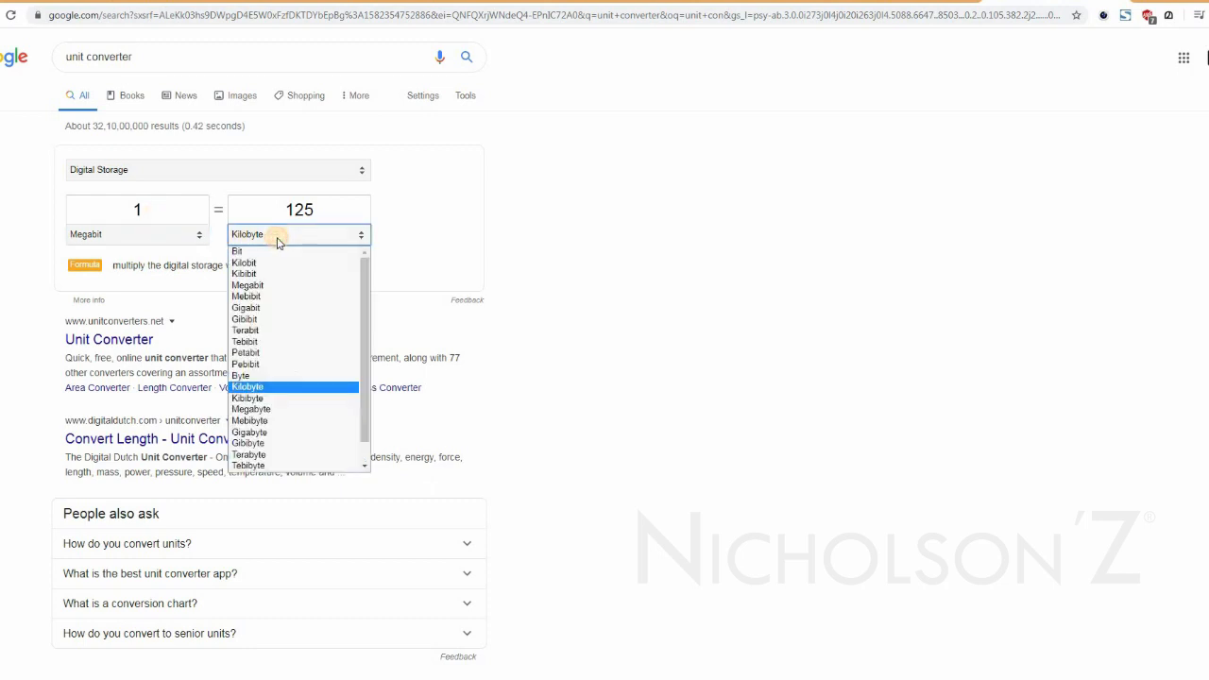
pyautogui.click(279, 433)
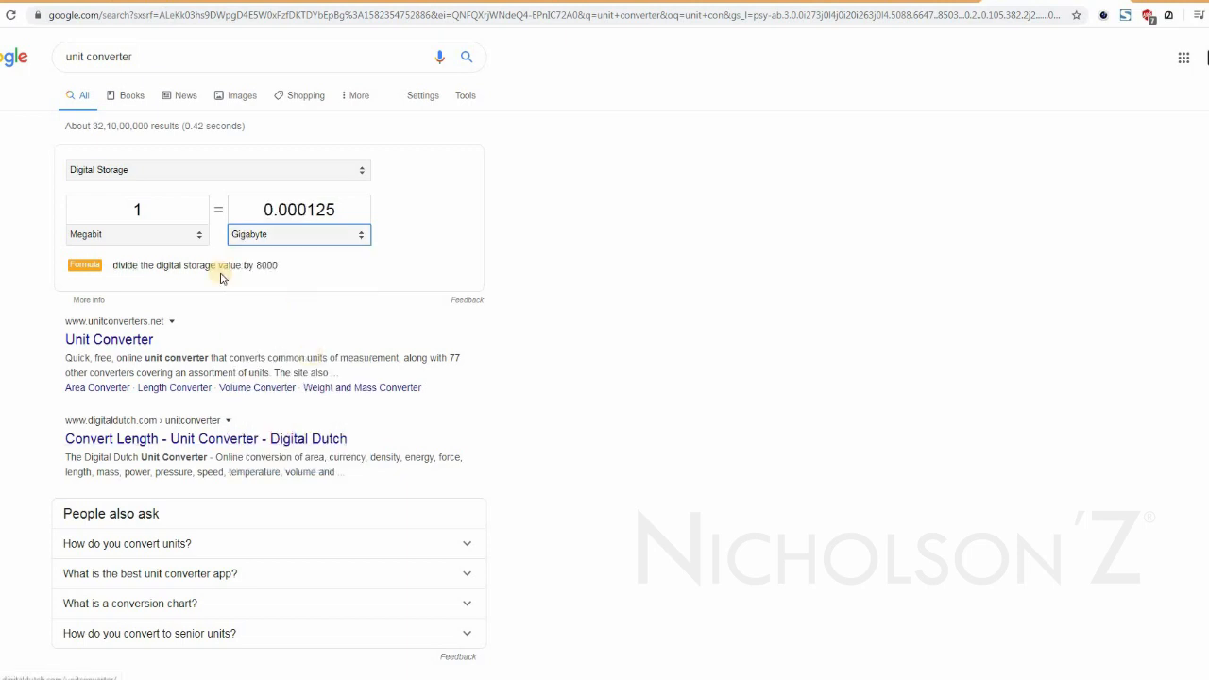
# Try converting 1024 Megabit to Gigabit in the digital storage converter.
pyautogui.click(152, 208)
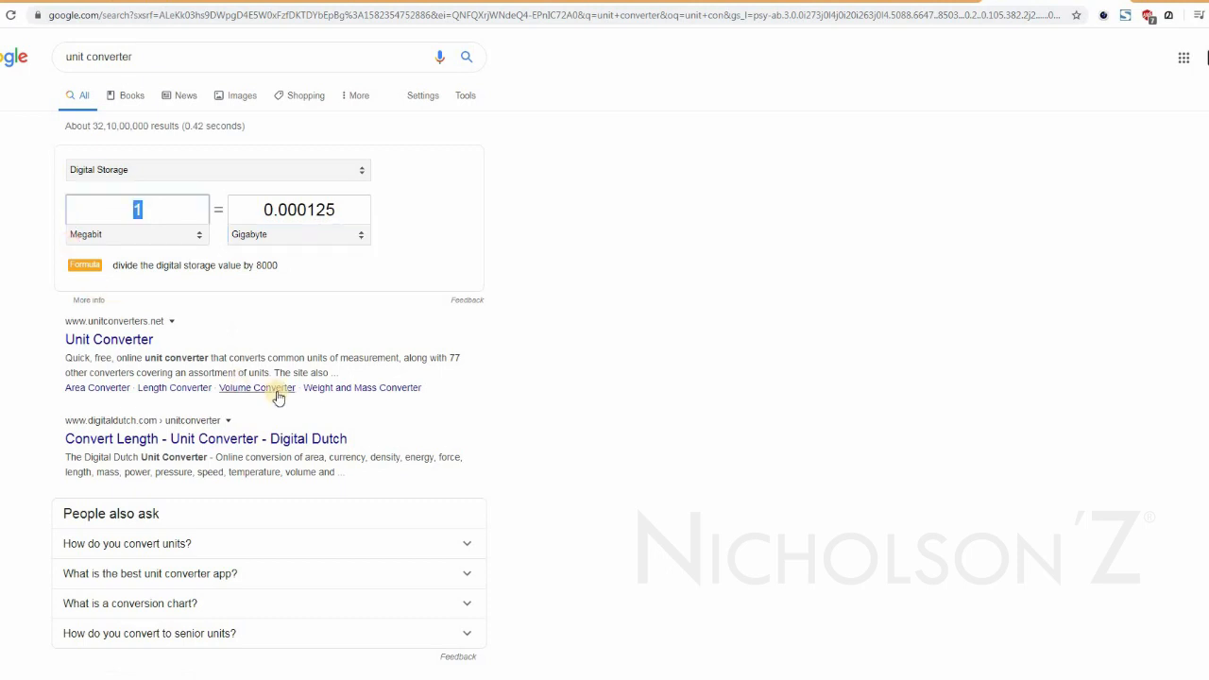
pyautogui.write('1024')
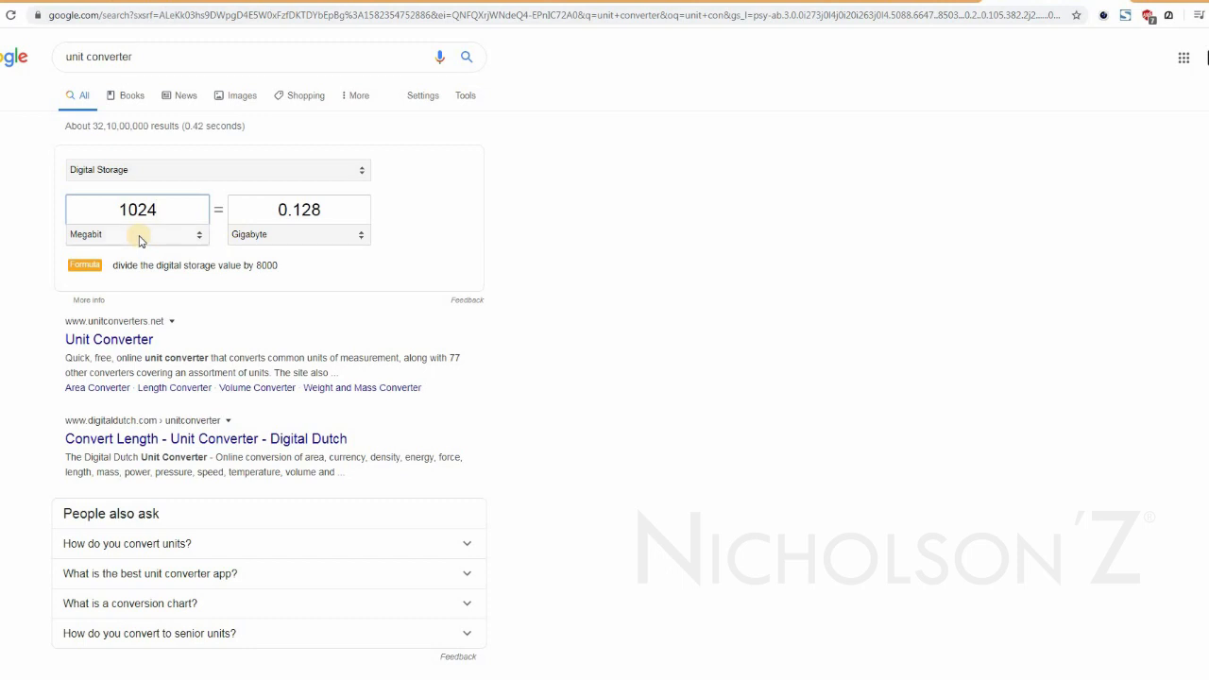
pyautogui.click(315, 237)
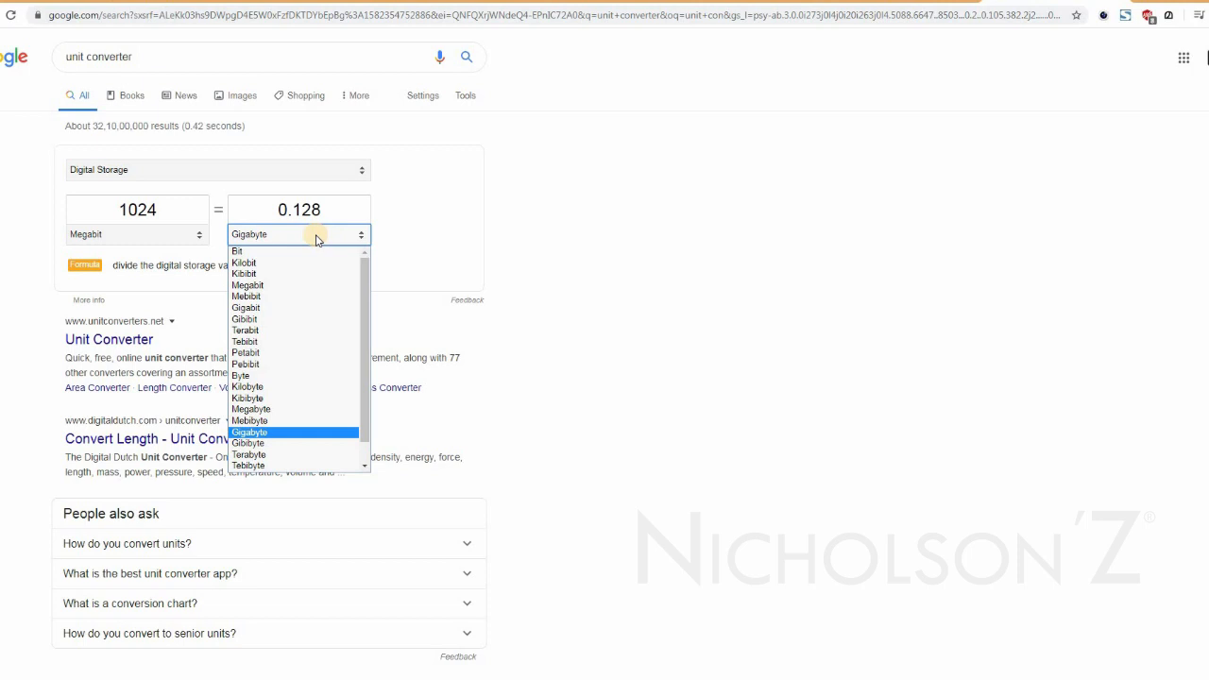
pyautogui.click(276, 309)
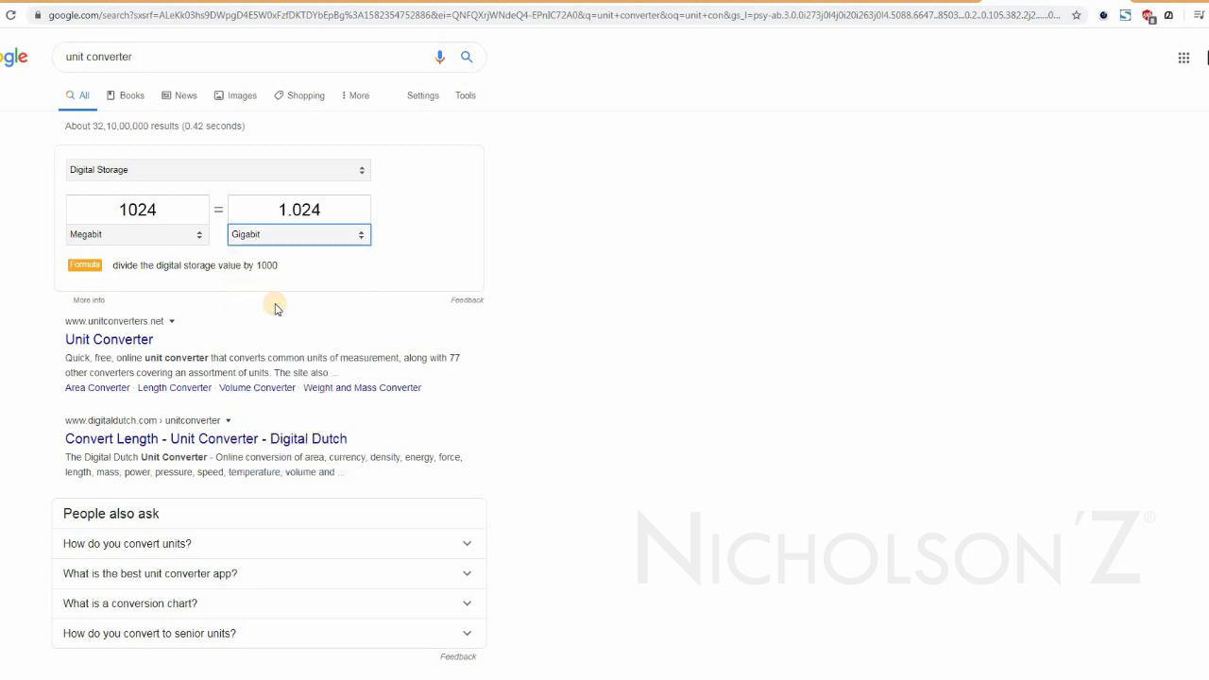
pyautogui.click(263, 238)
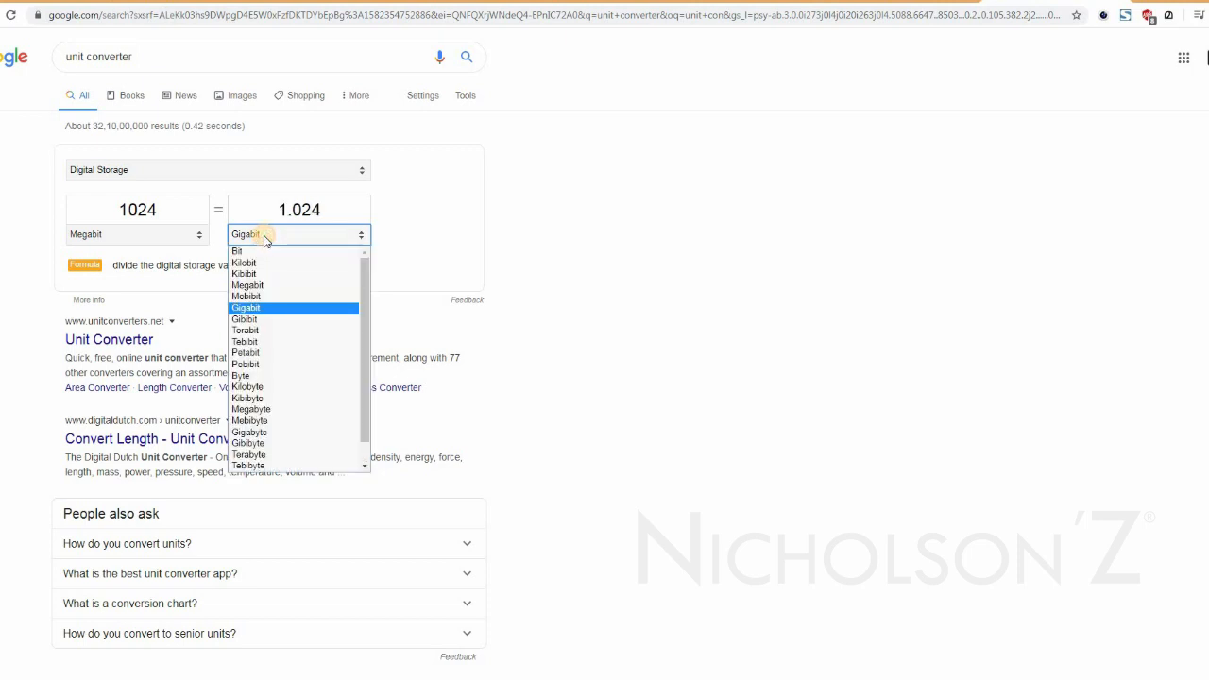
# Convert 1000 Megabyte to Gigabyte in the digital storage converter.
pyautogui.doubleClick(164, 207)
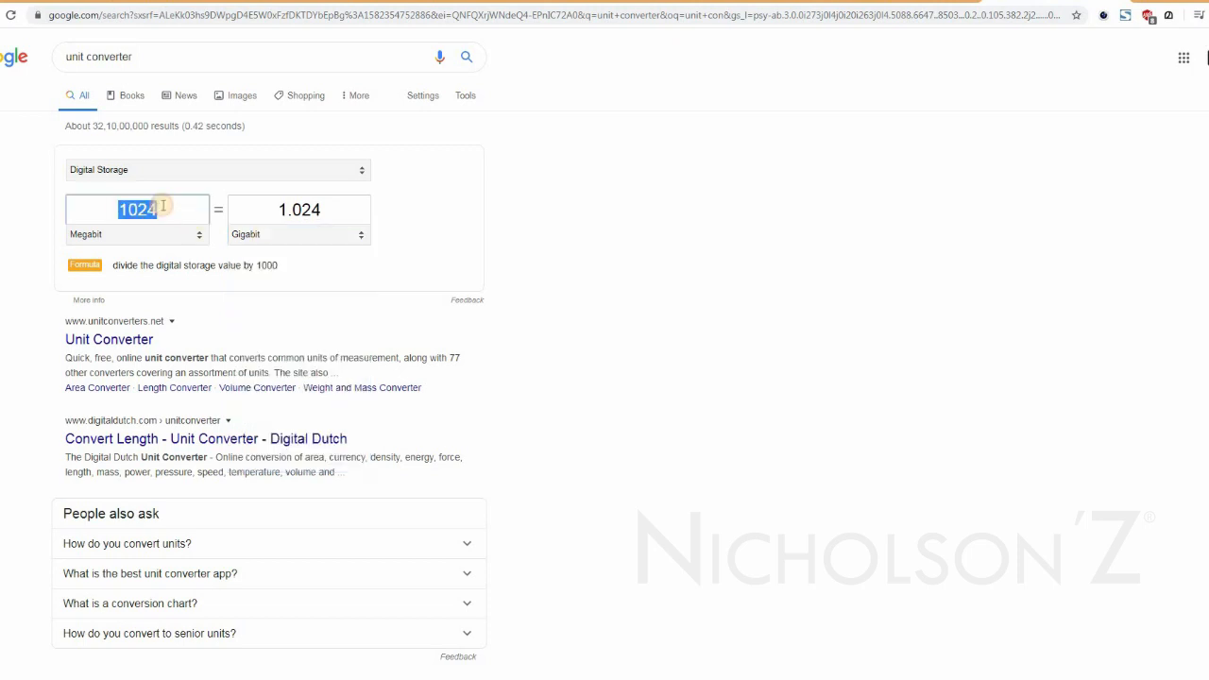
pyautogui.write('1000')
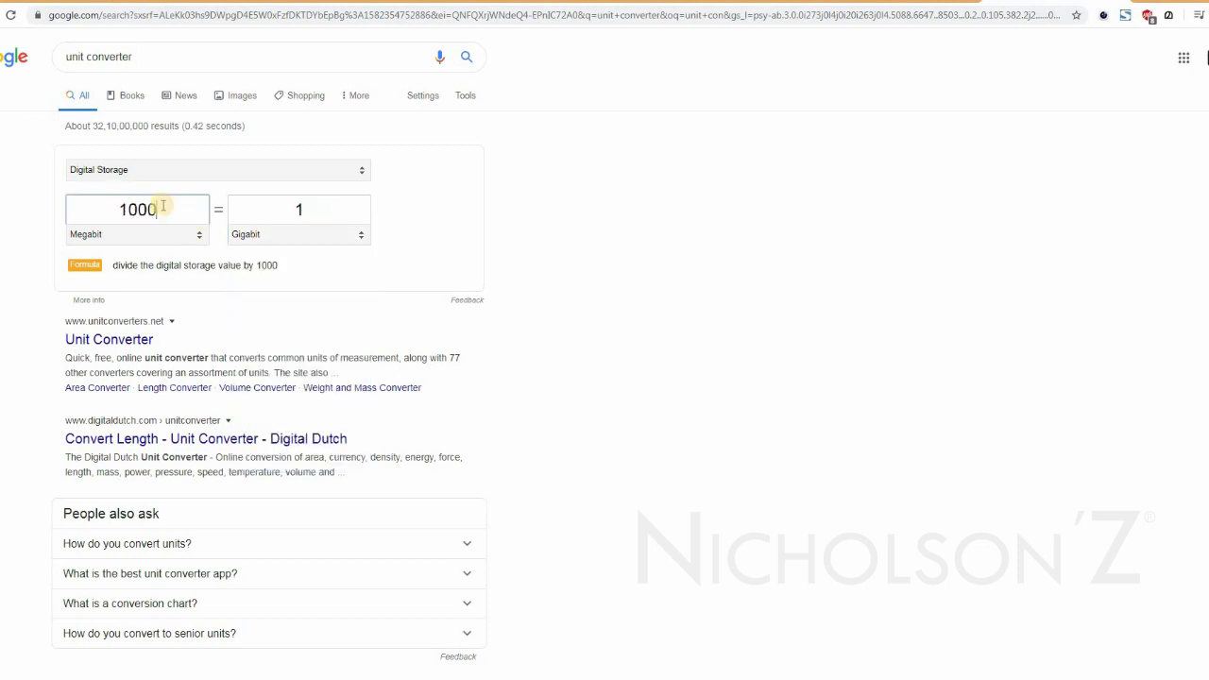
pyautogui.click(263, 243)
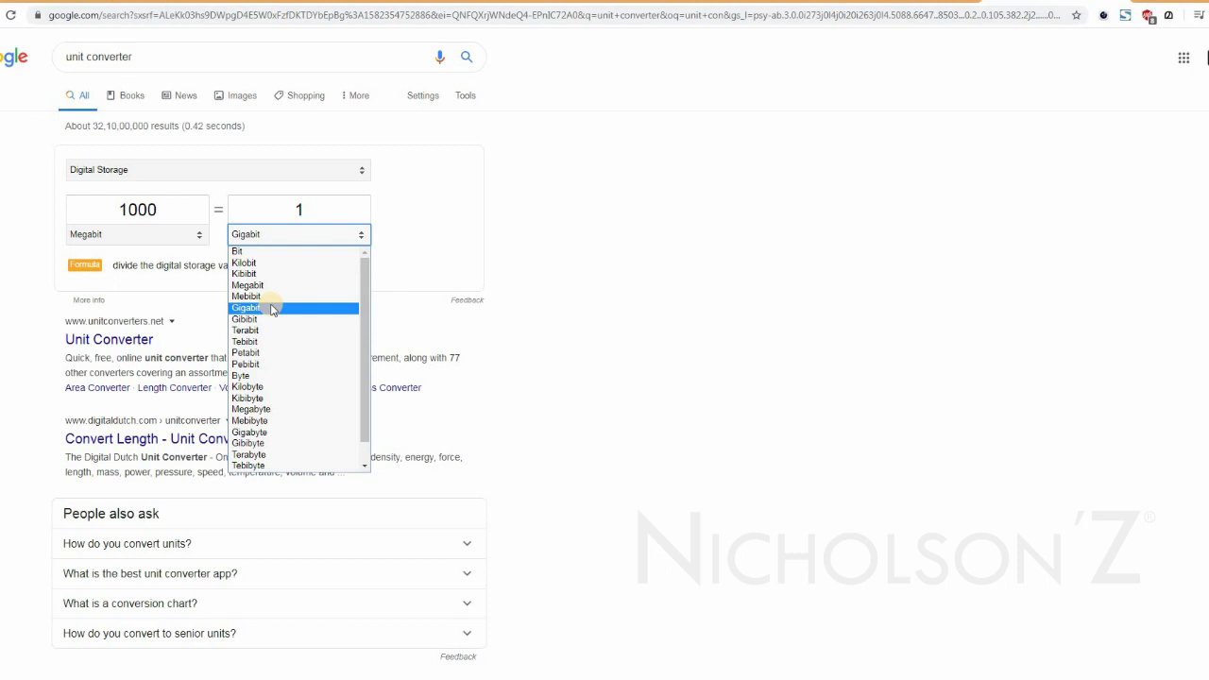
pyautogui.click(279, 411)
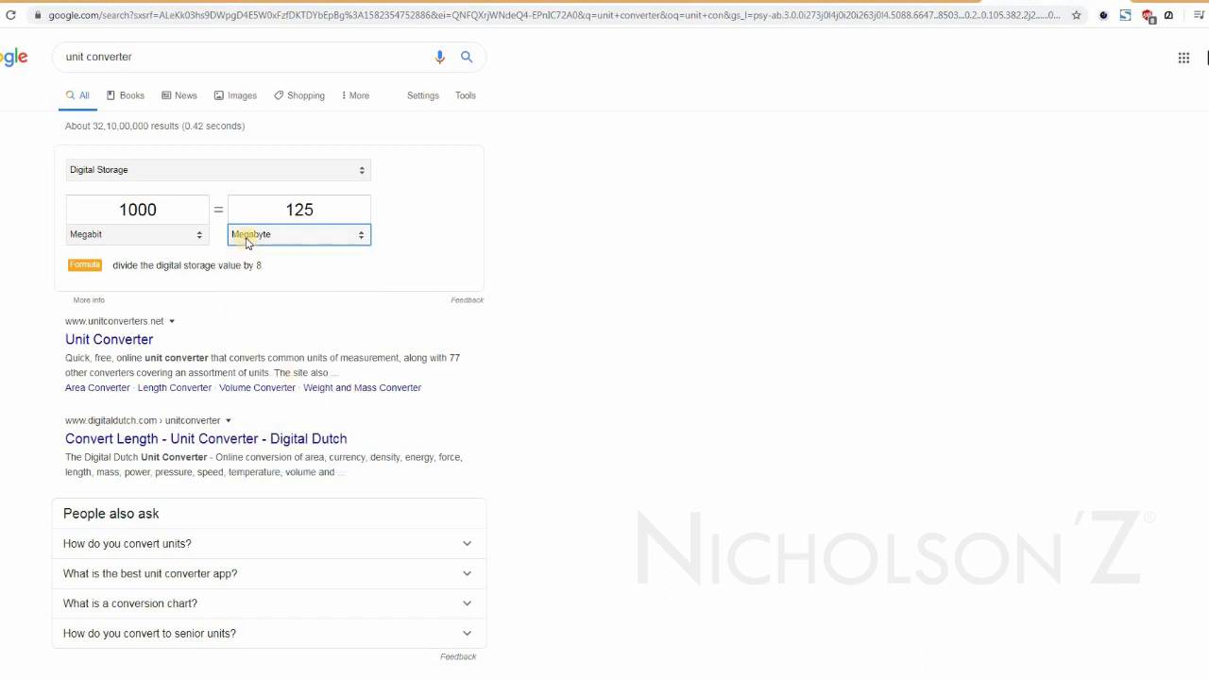
pyautogui.click(140, 240)
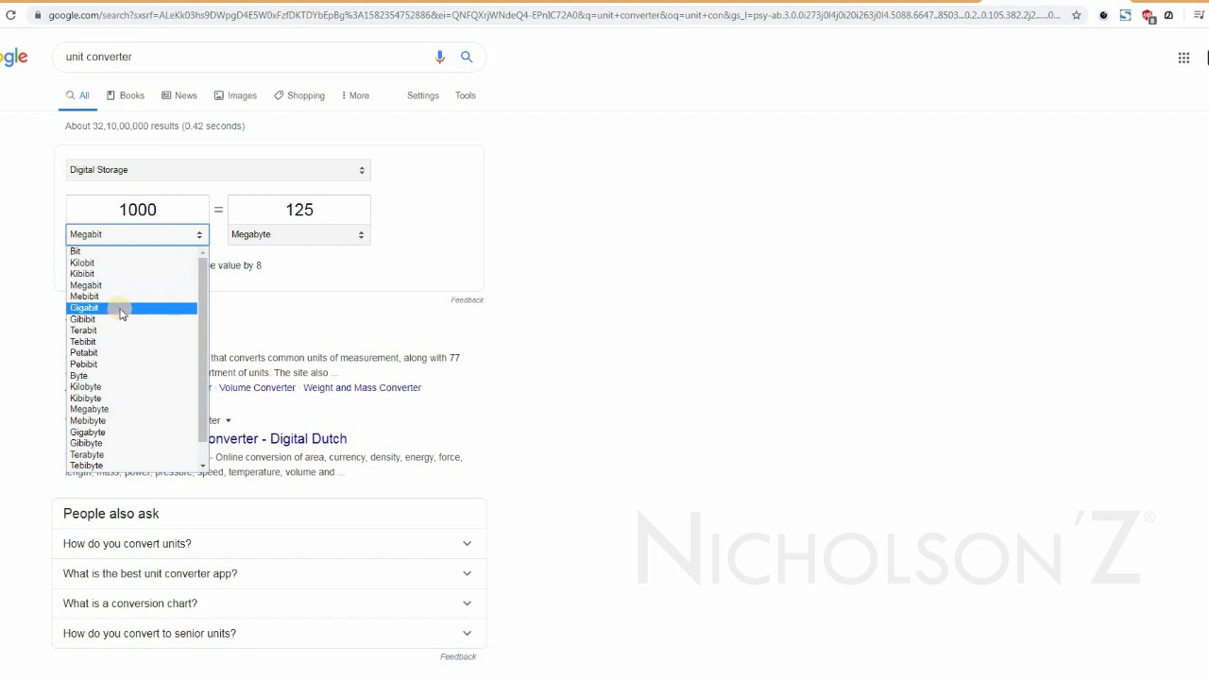
pyautogui.click(113, 409)
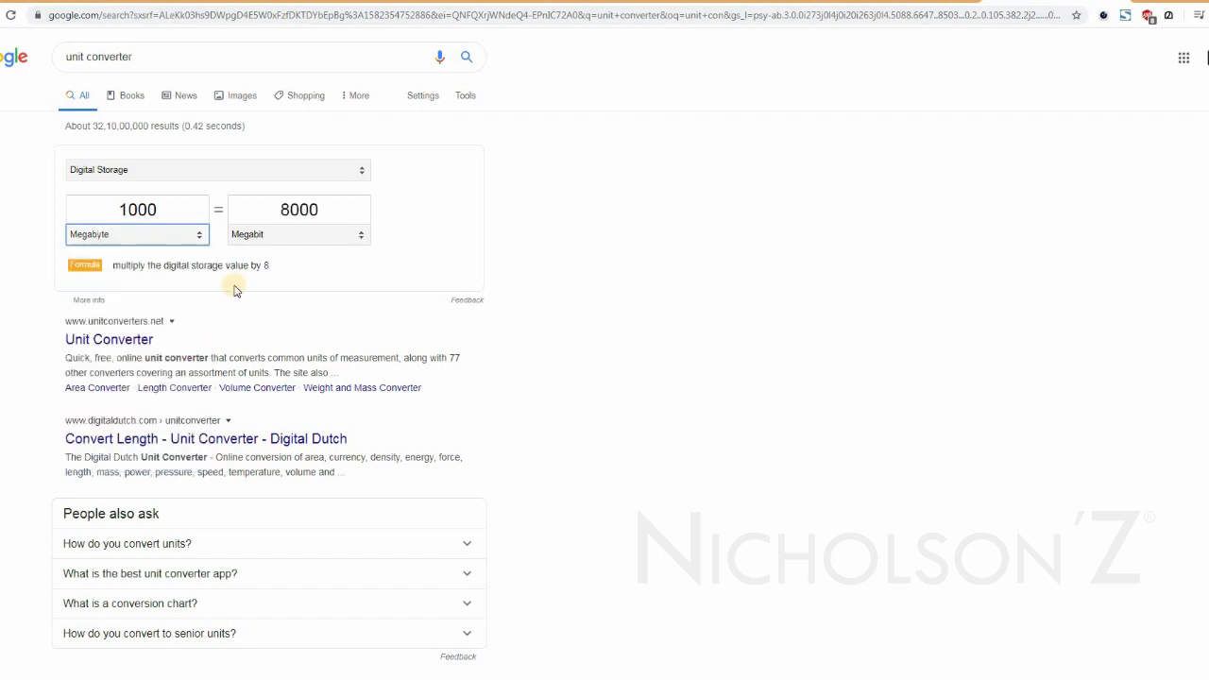
pyautogui.click(274, 238)
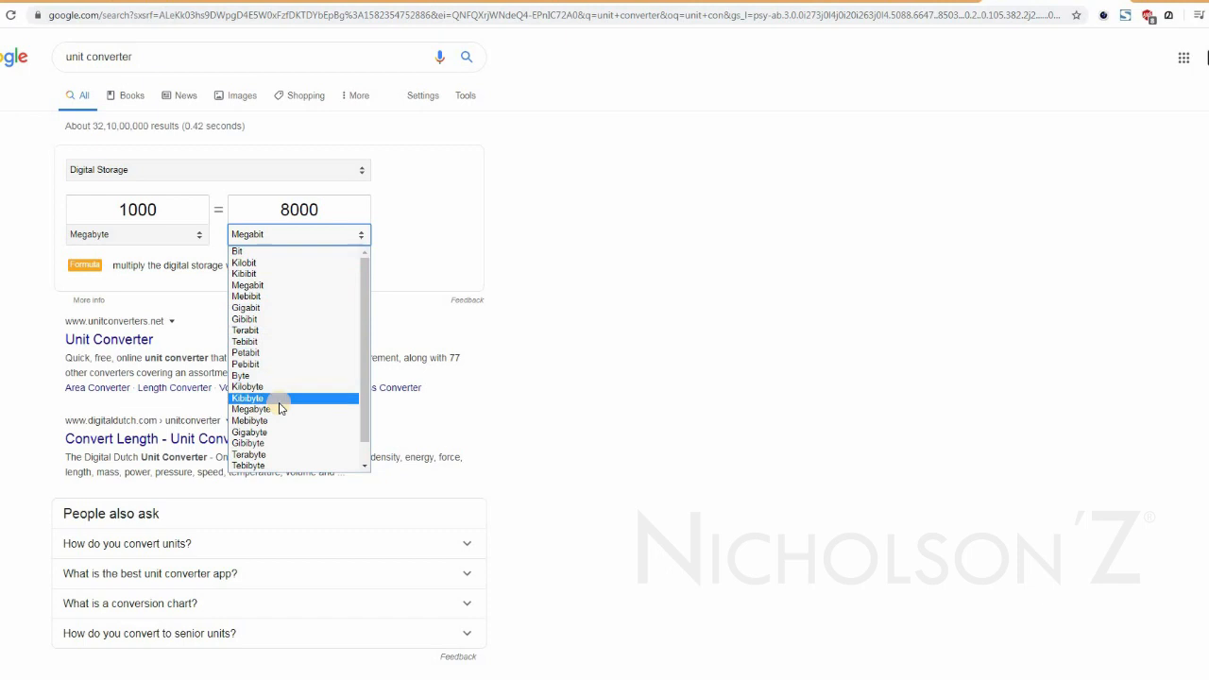
pyautogui.click(262, 432)
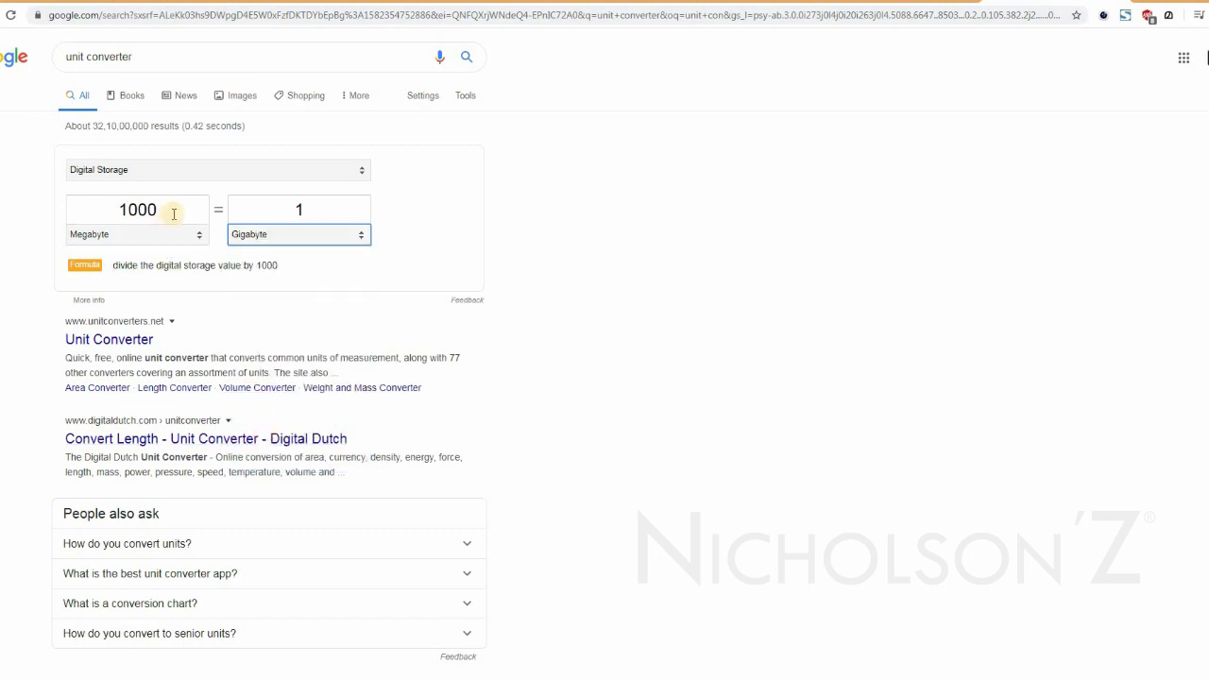
pyautogui.click(152, 236)
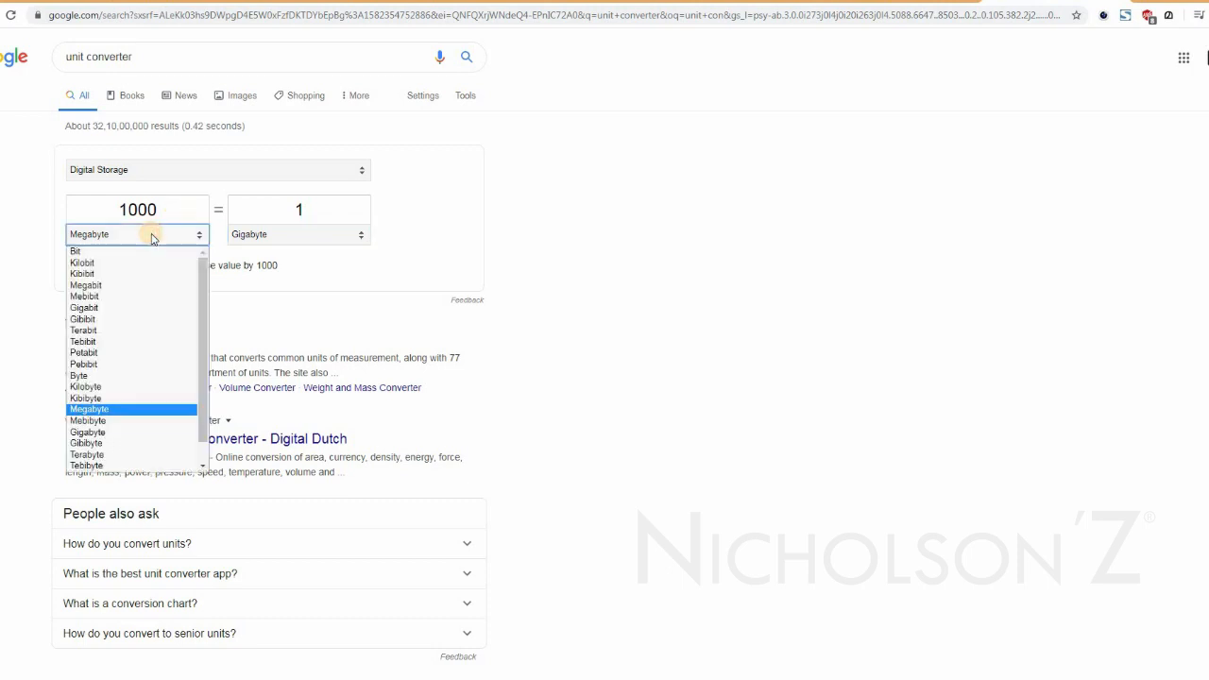
pyautogui.doubleClick(151, 209)
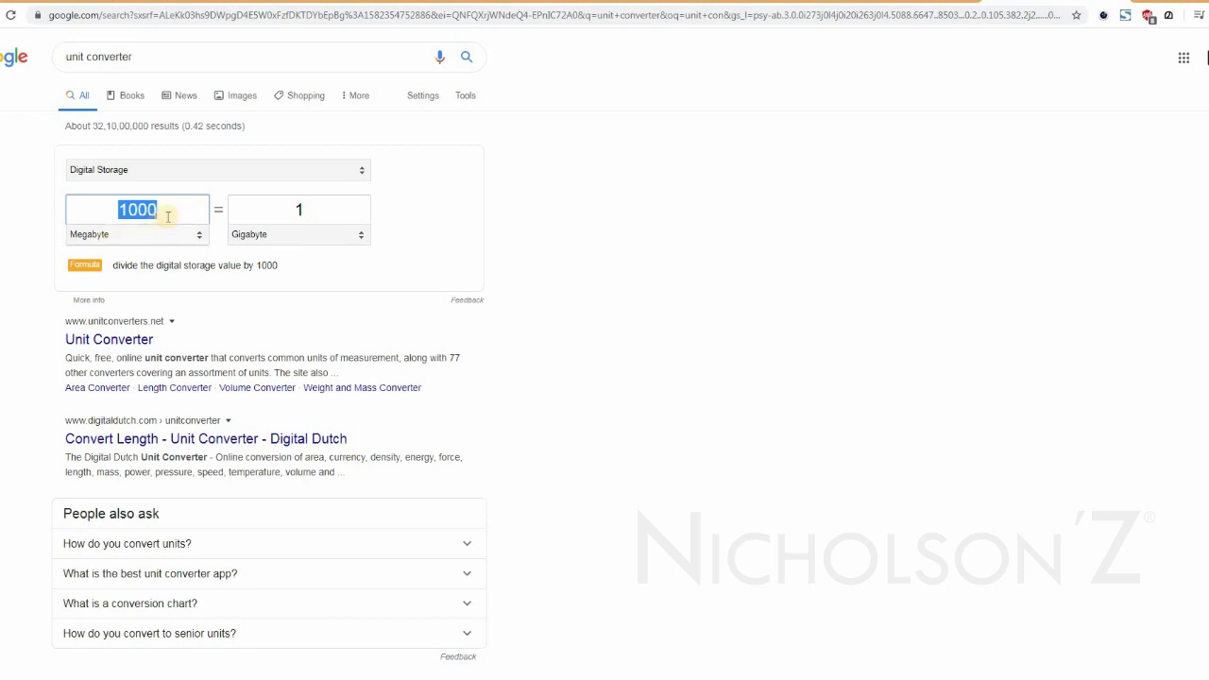
pyautogui.click(171, 244)
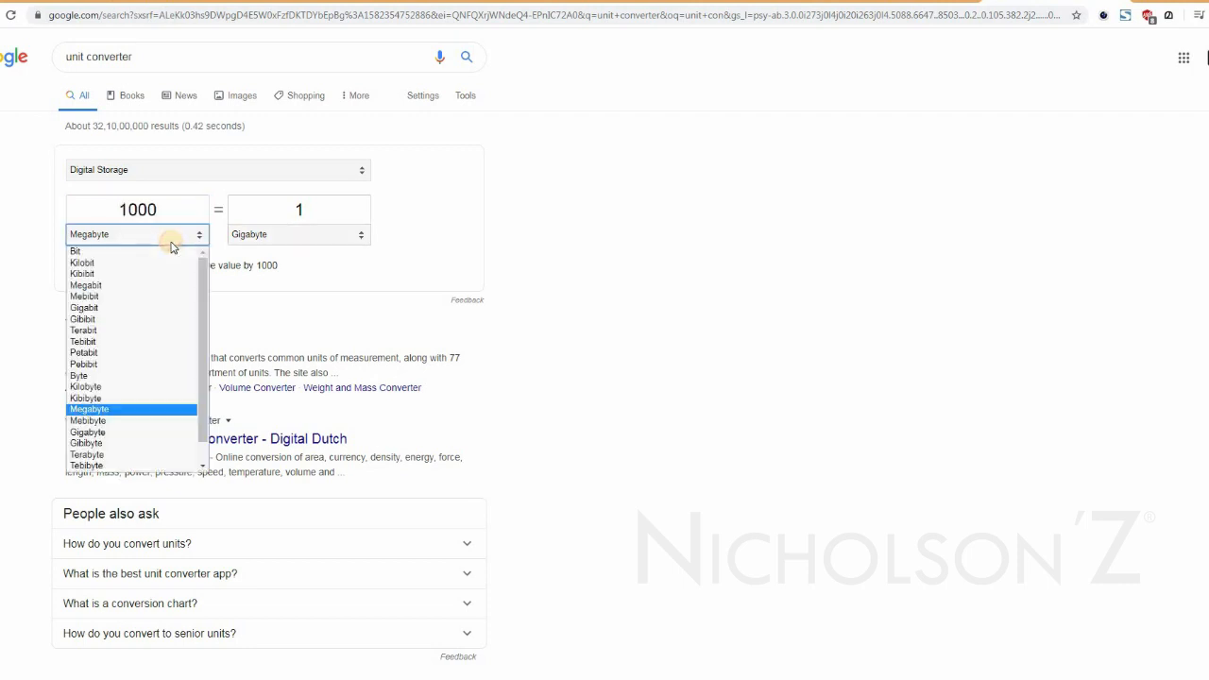
pyautogui.click(206, 285)
pyautogui.moveTo(207, 285); pyautogui.dragTo(216, 205)
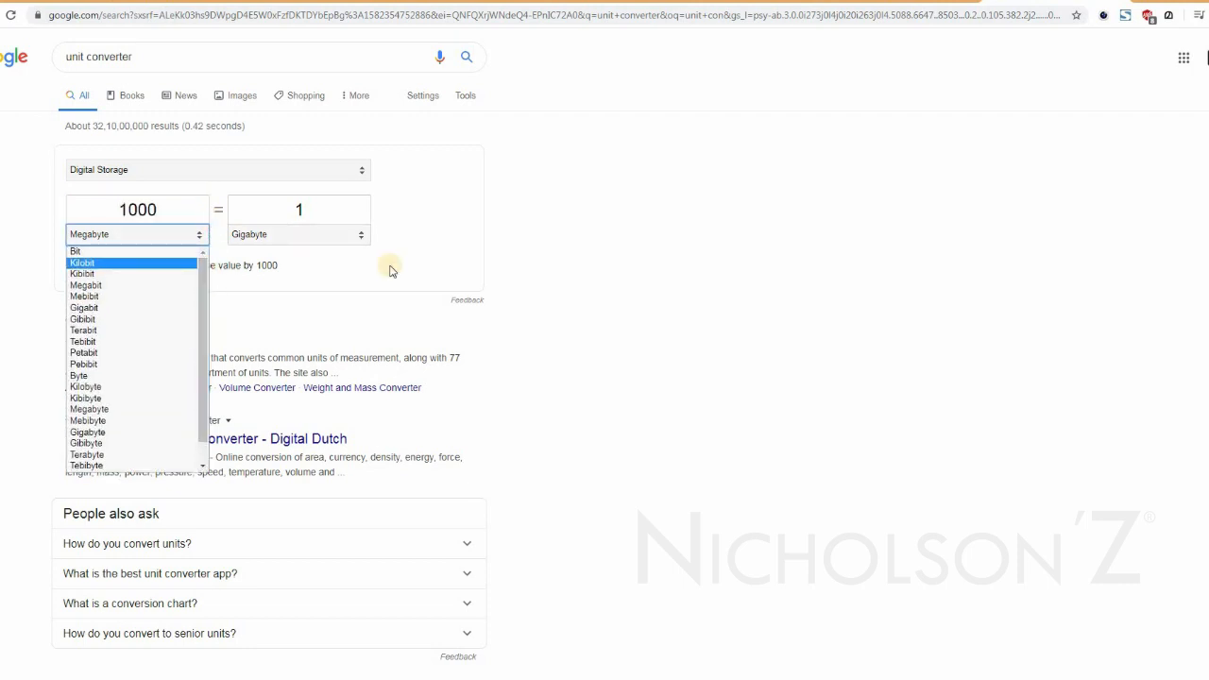
pyautogui.click(686, 218)
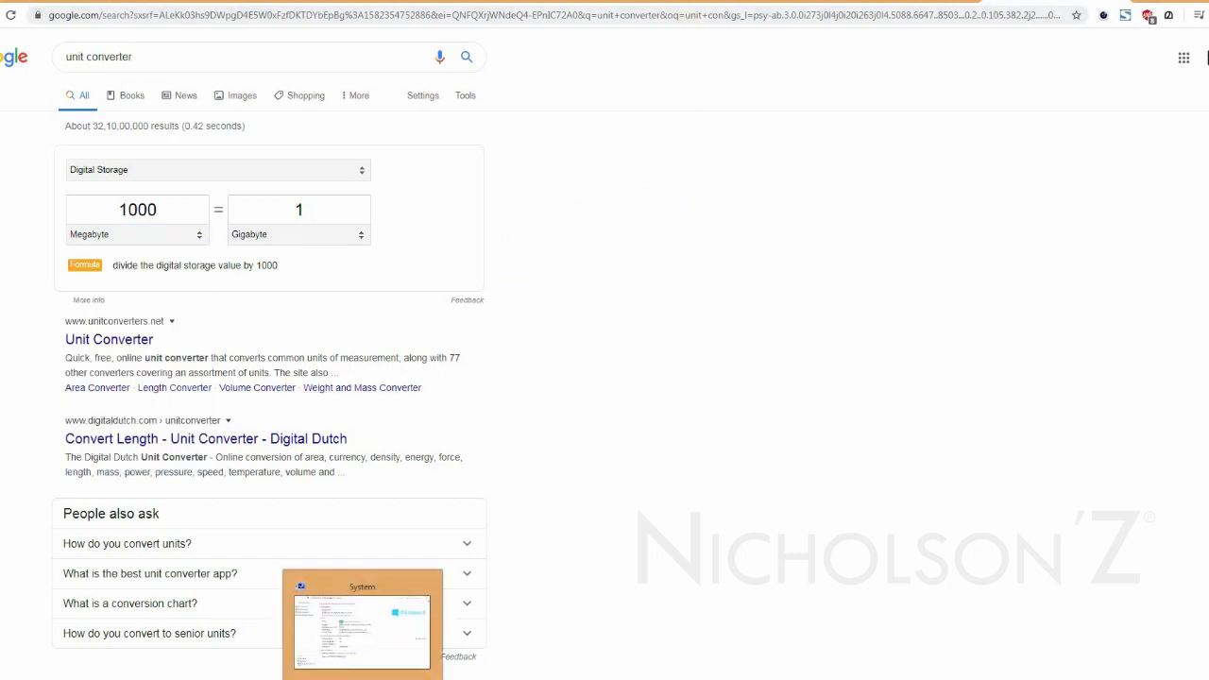
# Switch back to the Virtual Memory dialog and bring up the Computer window with the drives behind it.
pyautogui.click(389, 677)
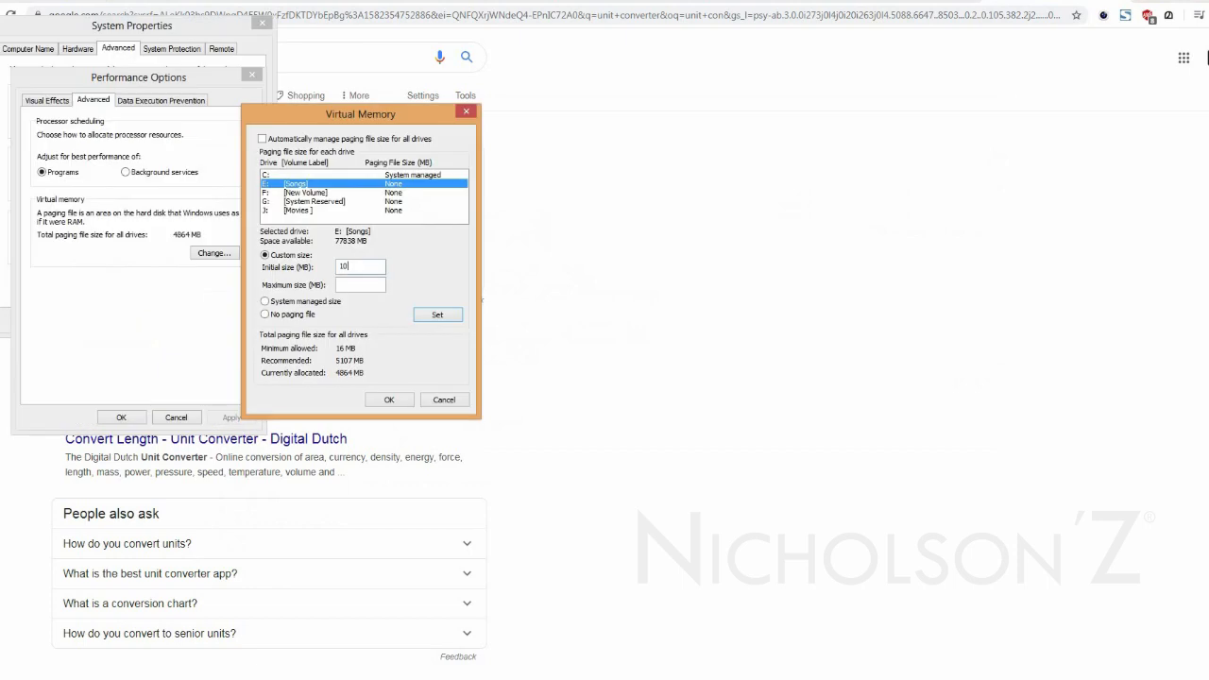
pyautogui.moveTo(114, 677)
pyautogui.click(175, 637)
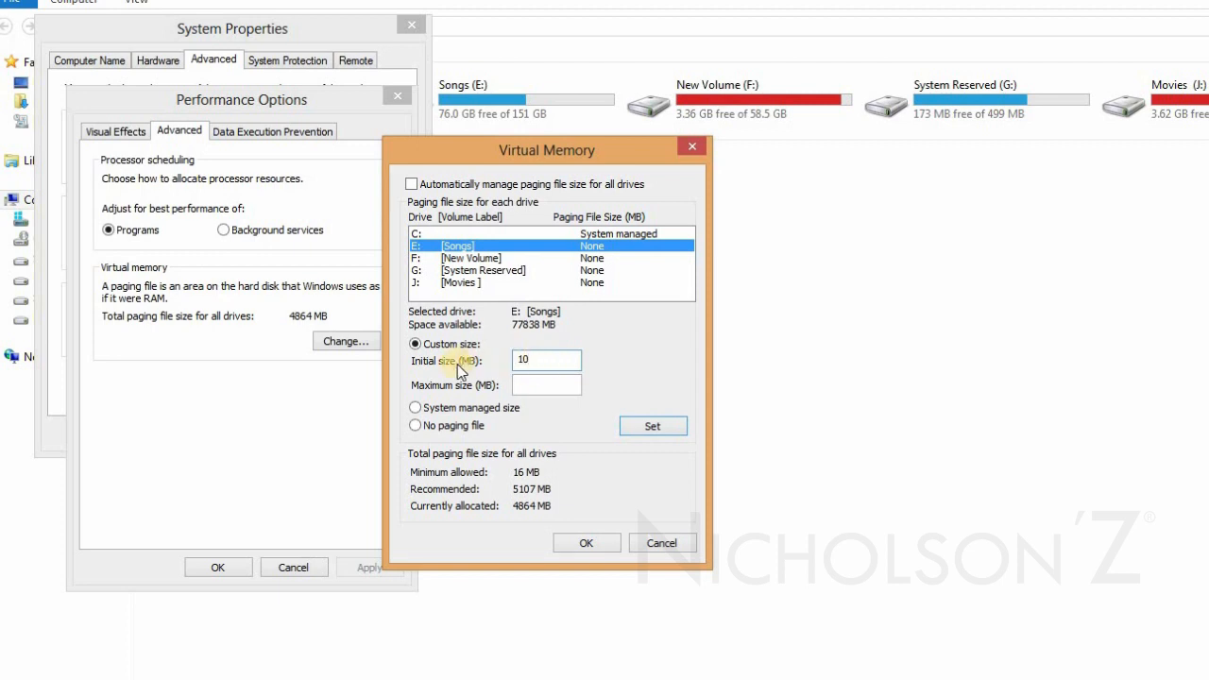
# Apply a custom paging file for drive E: with initial size 5000 MB and maximum size 10000 MB, and acknowledge the restart notice.
pyautogui.moveTo(542, 364); pyautogui.dragTo(433, 369)
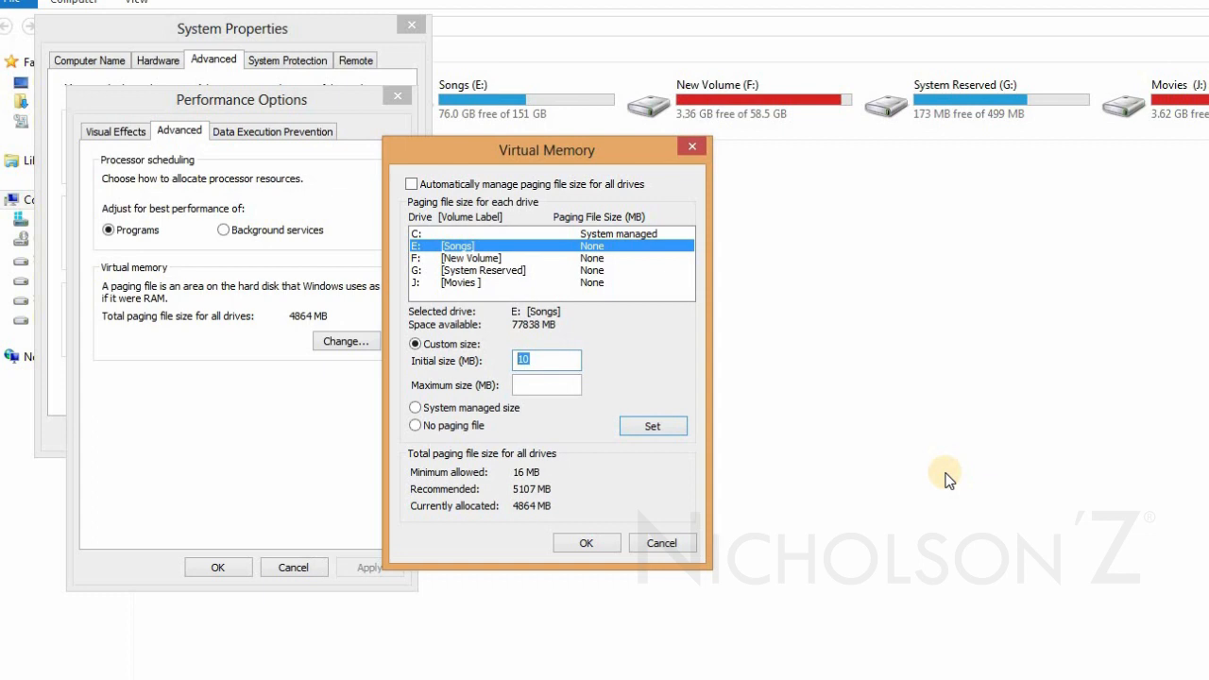
pyautogui.write('5000')
pyautogui.click(547, 383)
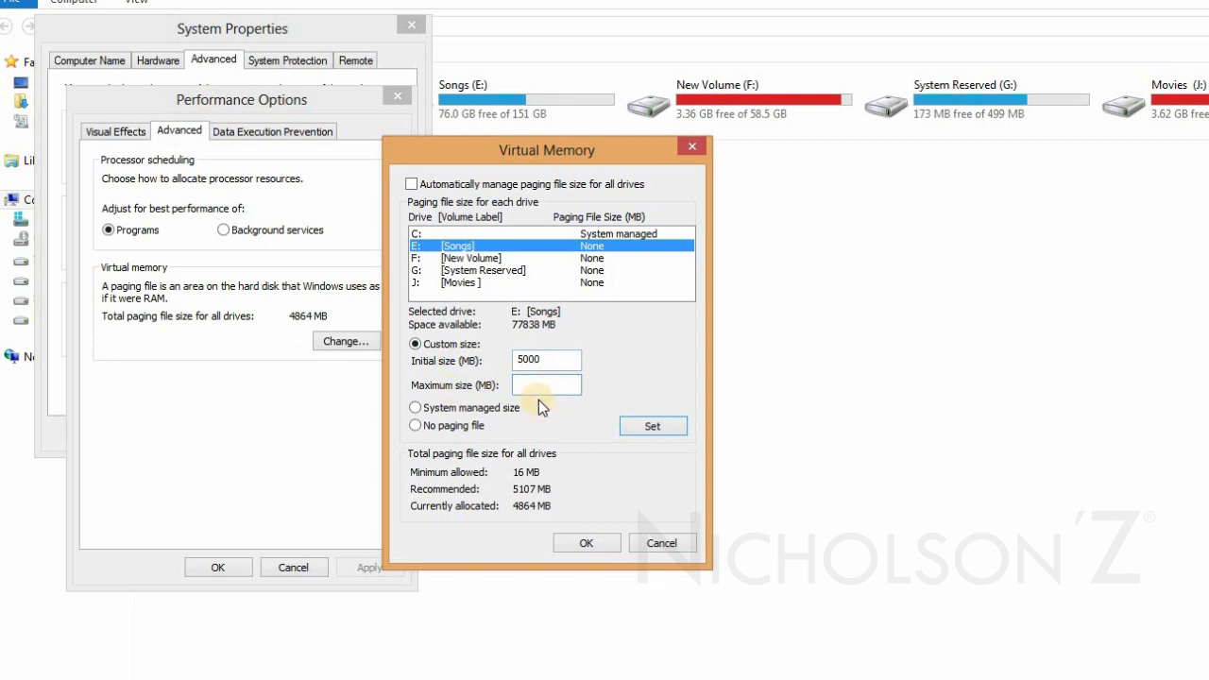
pyautogui.write('10000')
pyautogui.click(654, 426)
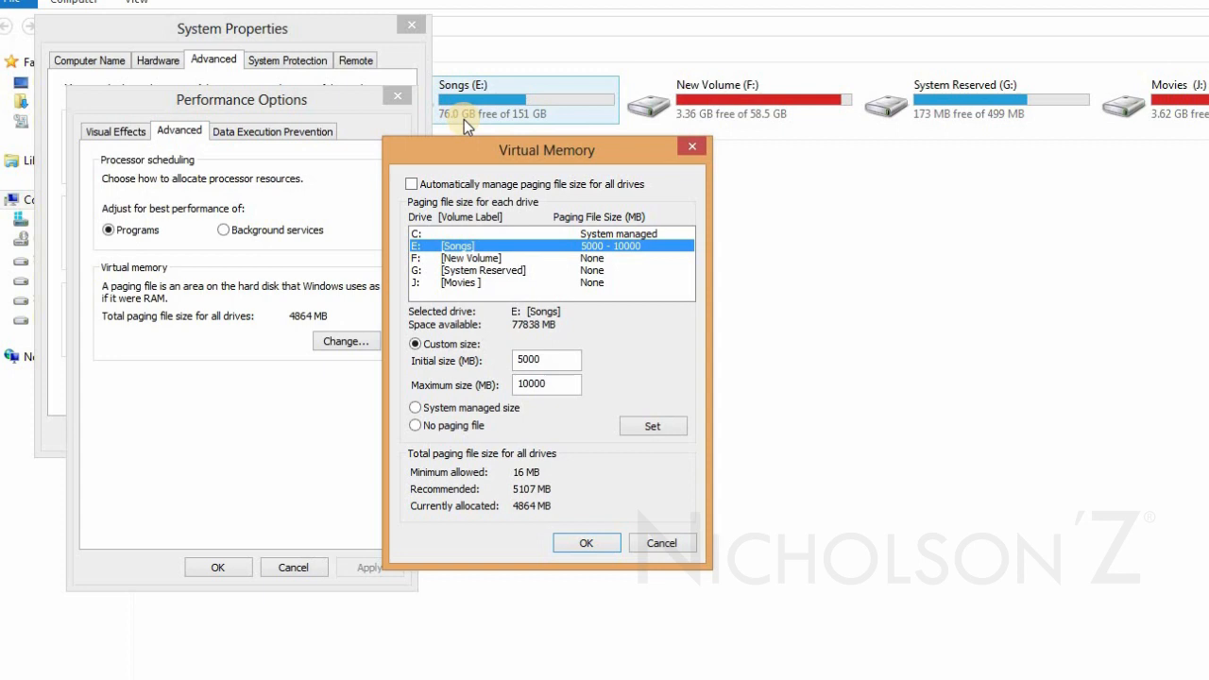
pyautogui.click(594, 545)
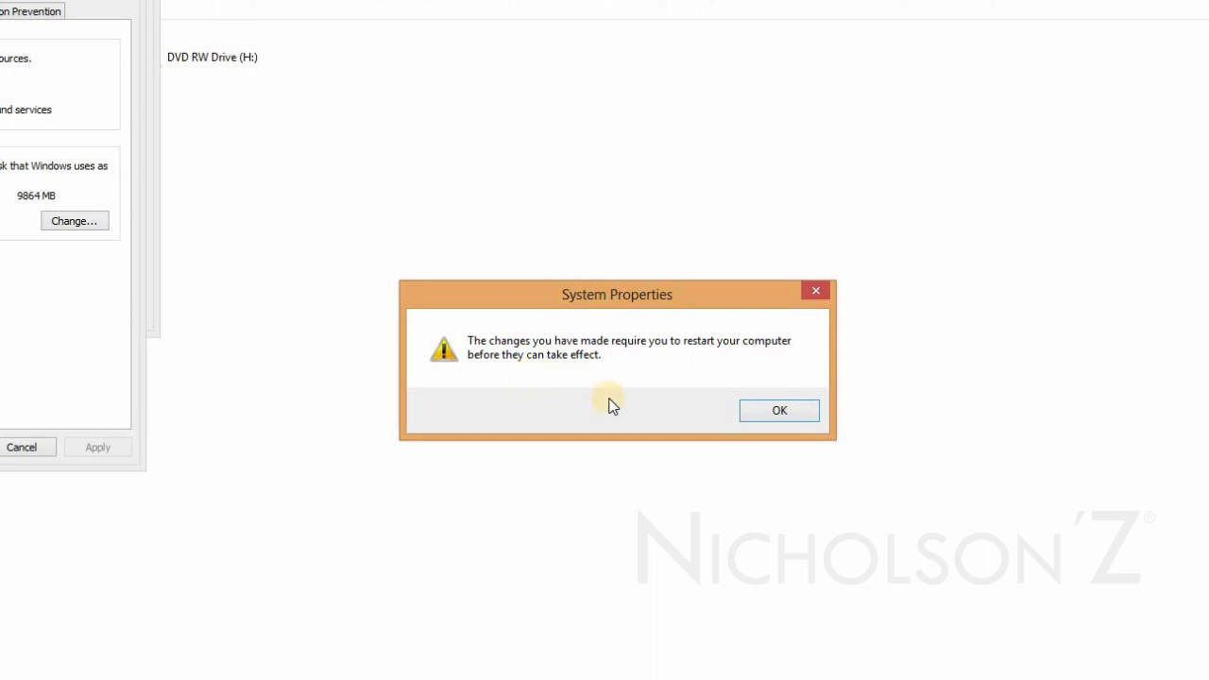
pyautogui.click(763, 417)
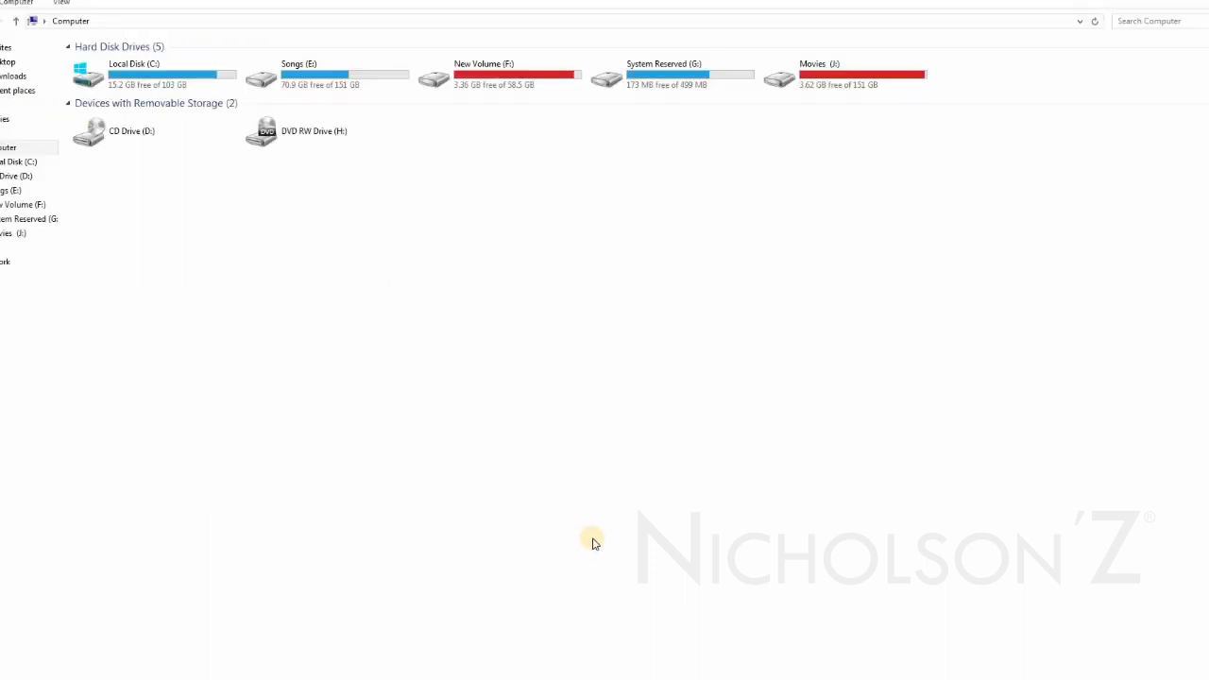
# Open the virtual memory settings from the computer's advanced system settings and check the paging file size of drive E:.
pyautogui.rightClick(331, 246)
pyautogui.click(398, 380)
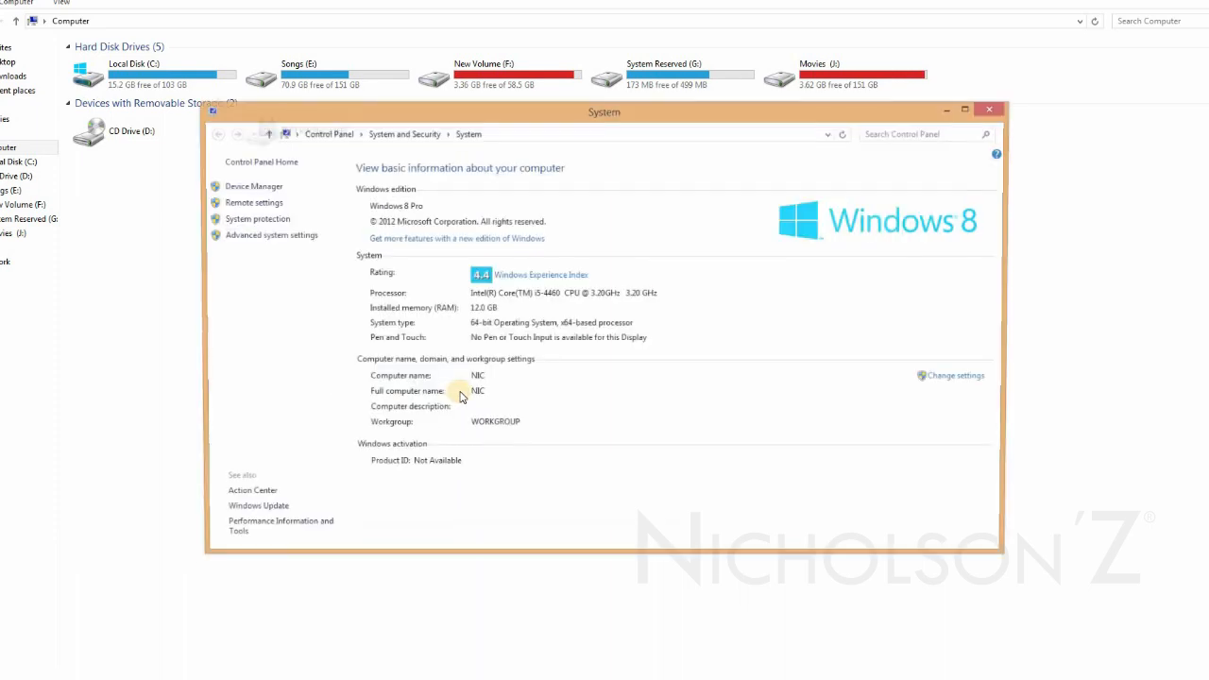
pyautogui.click(283, 238)
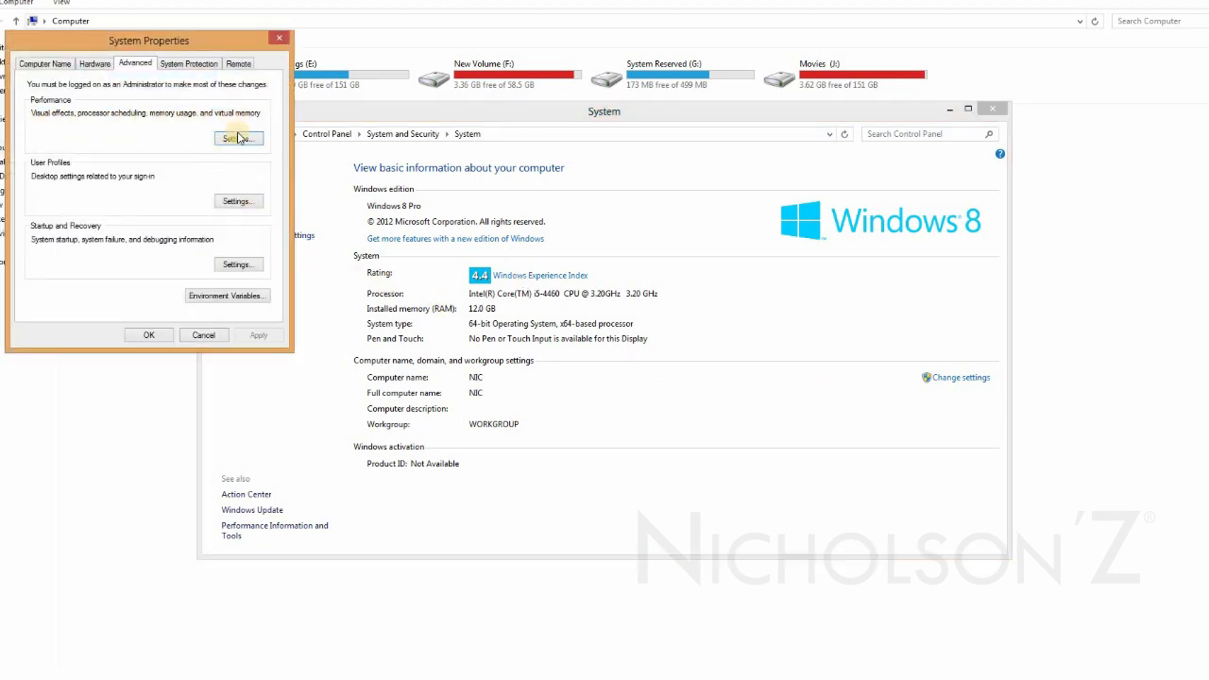
pyautogui.click(238, 142)
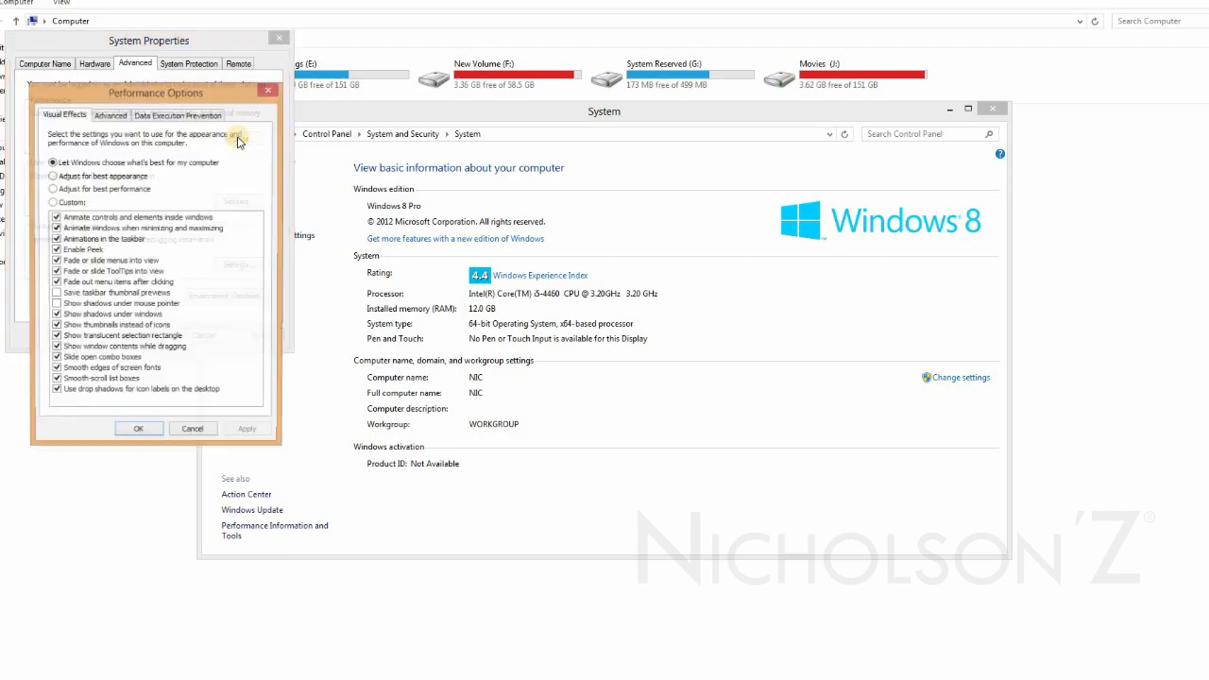
pyautogui.click(132, 124)
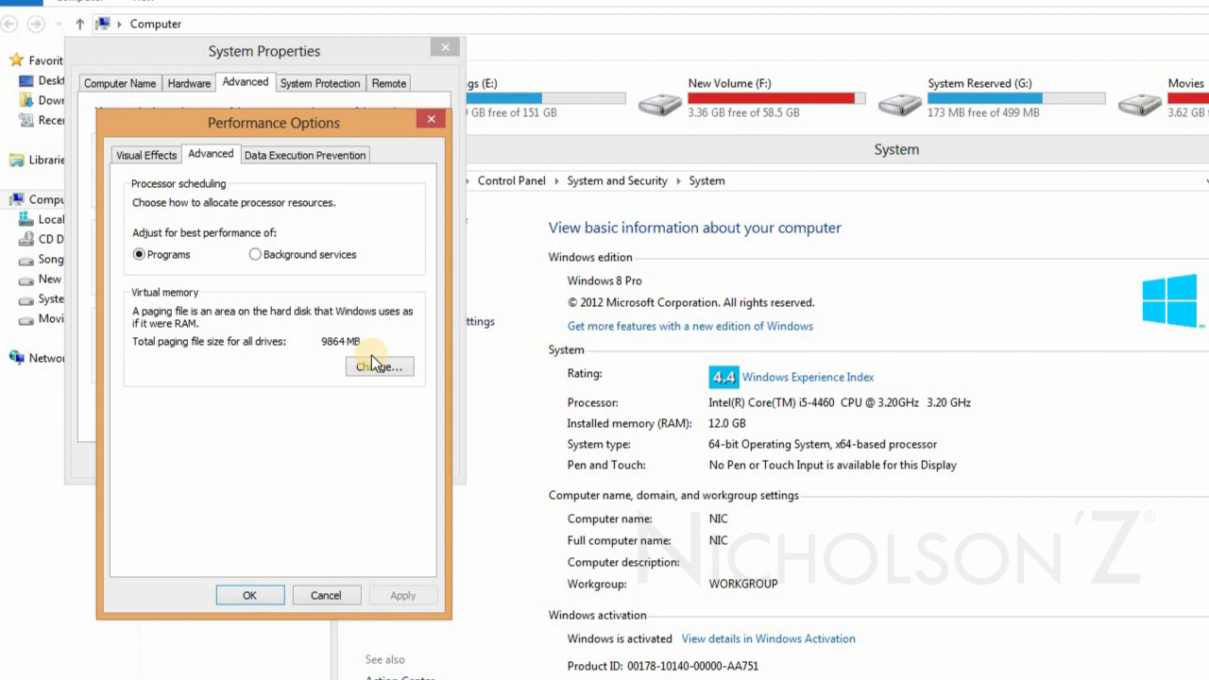
pyautogui.click(373, 367)
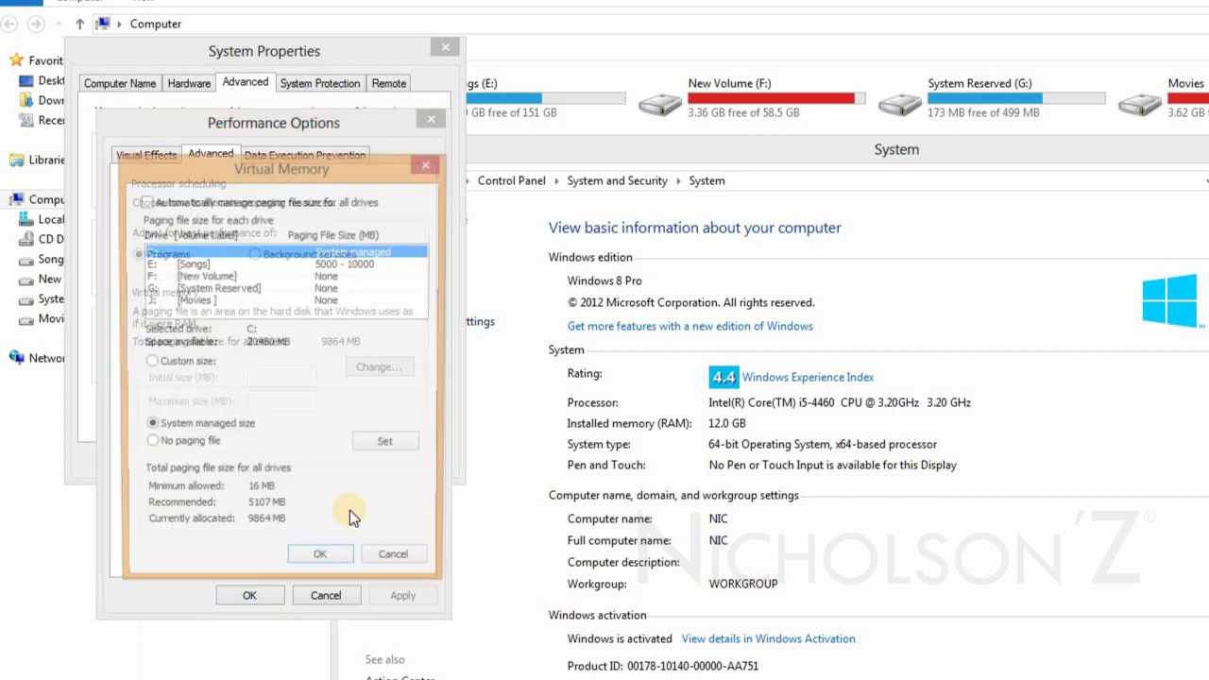
pyautogui.click(187, 264)
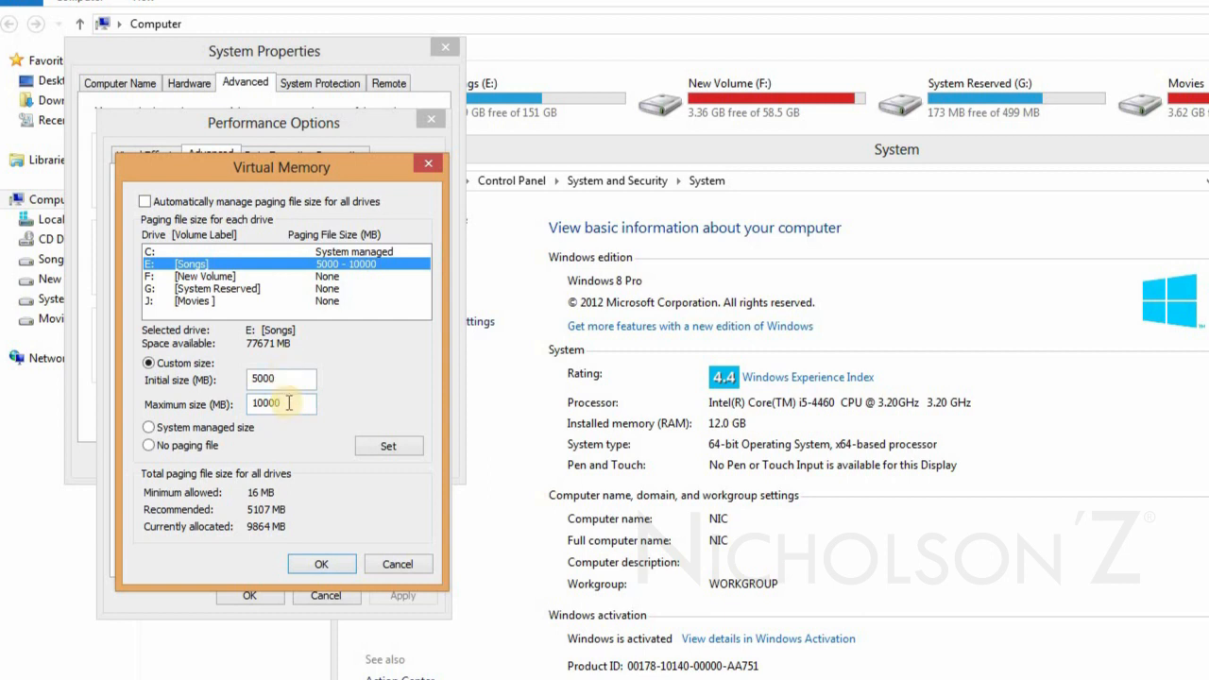
# Close the Virtual Memory and Performance Options dialogs and move System Properties aside to view drive E:'s free space.
pyautogui.click(387, 50)
pyautogui.click(430, 167)
pyautogui.moveTo(304, 129); pyautogui.dragTo(229, 136)
pyautogui.click(371, 45)
pyautogui.click(361, 129)
pyautogui.moveTo(365, 57); pyautogui.dragTo(282, 71)
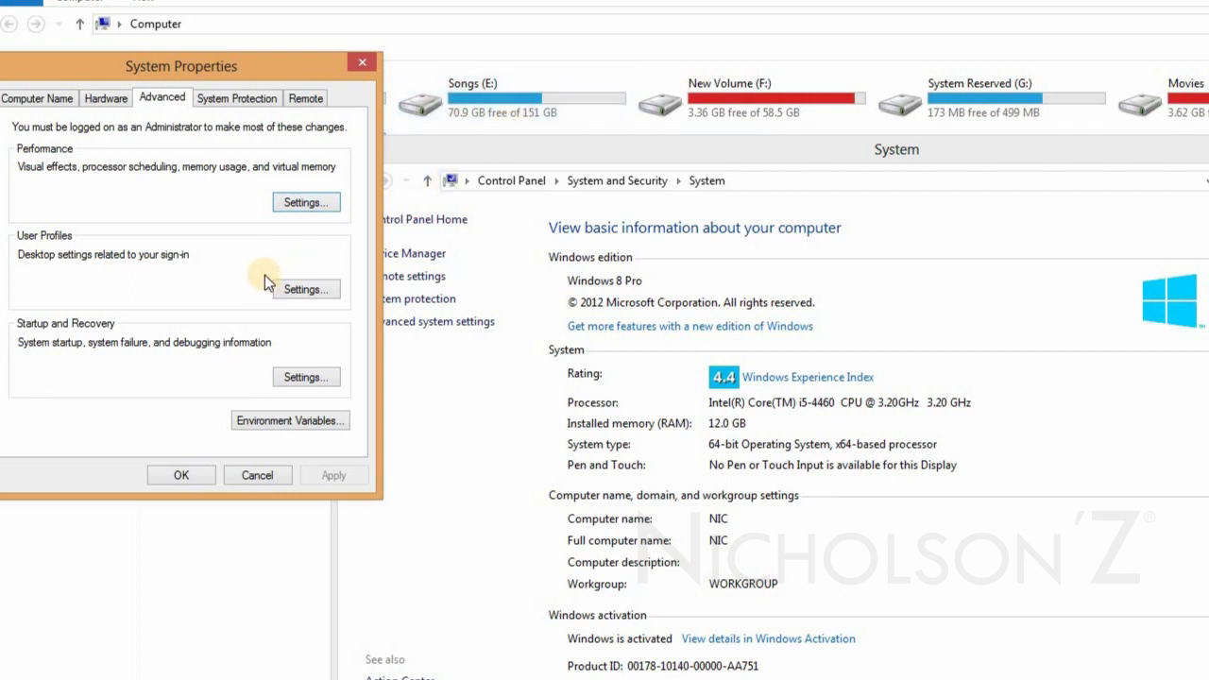
# Open the virtual memory settings from the performance settings and select drive E: to review its paging file size.
pyautogui.click(304, 202)
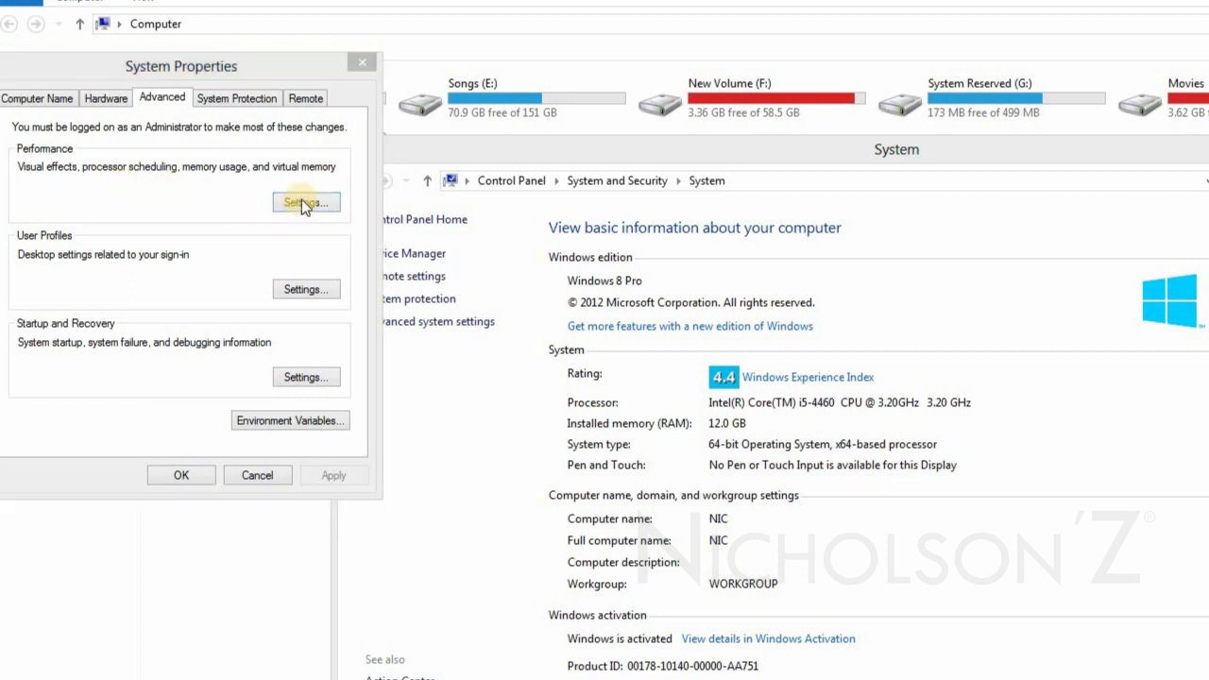
pyautogui.click(125, 170)
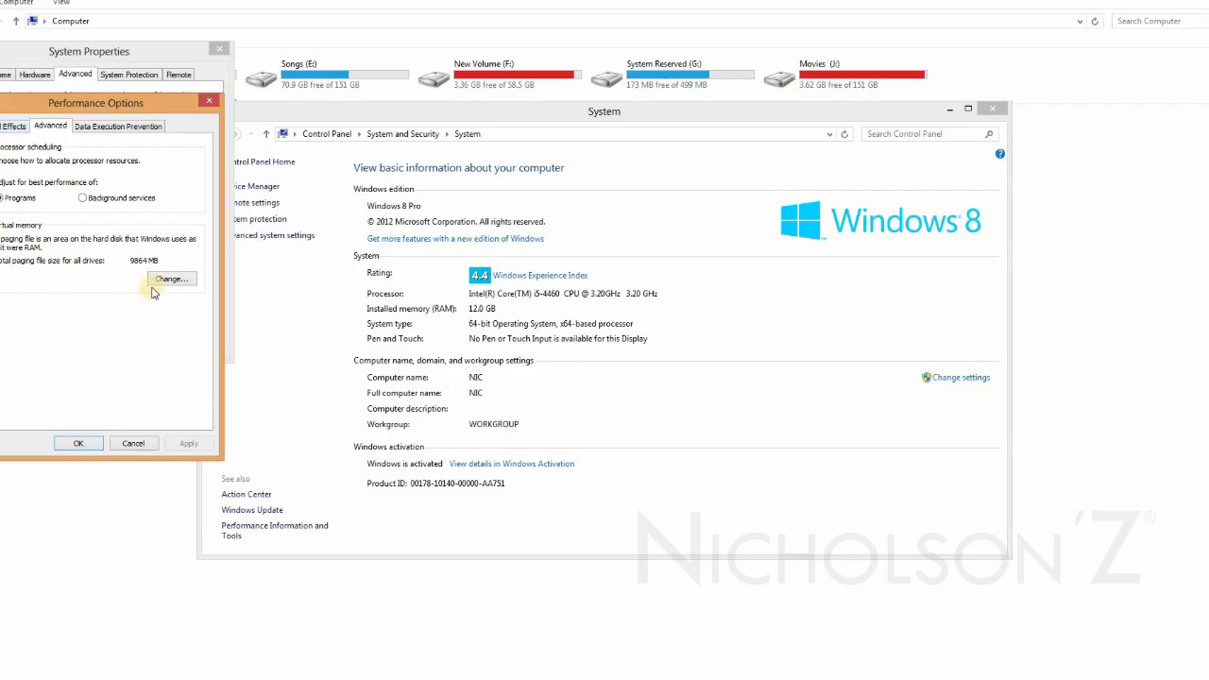
pyautogui.click(170, 278)
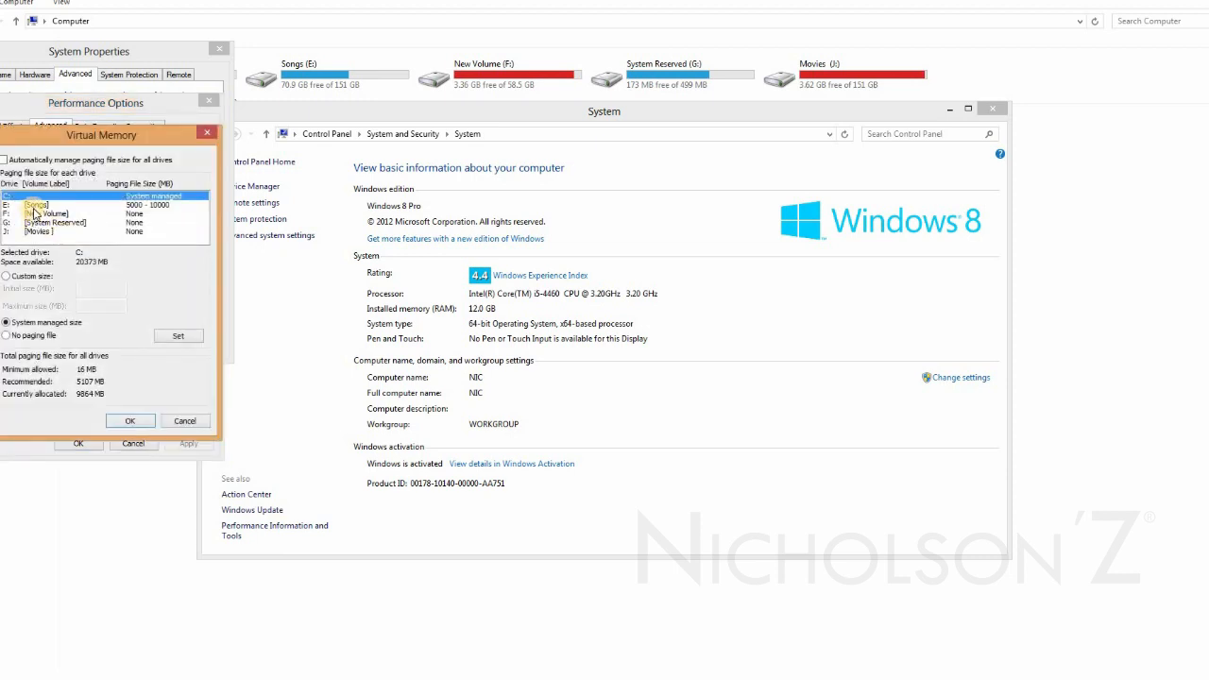
pyautogui.click(37, 205)
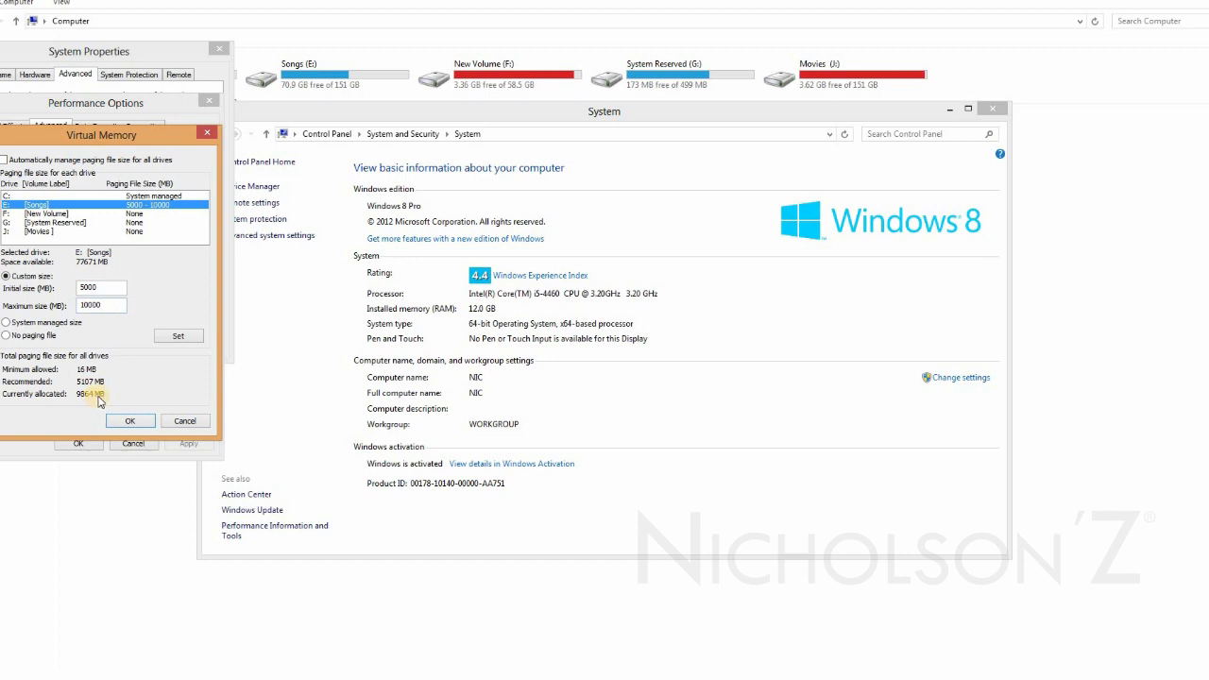
# Cancel the Virtual Memory, Performance Options and System Properties dialogs without changes and close the System window.
pyautogui.click(183, 425)
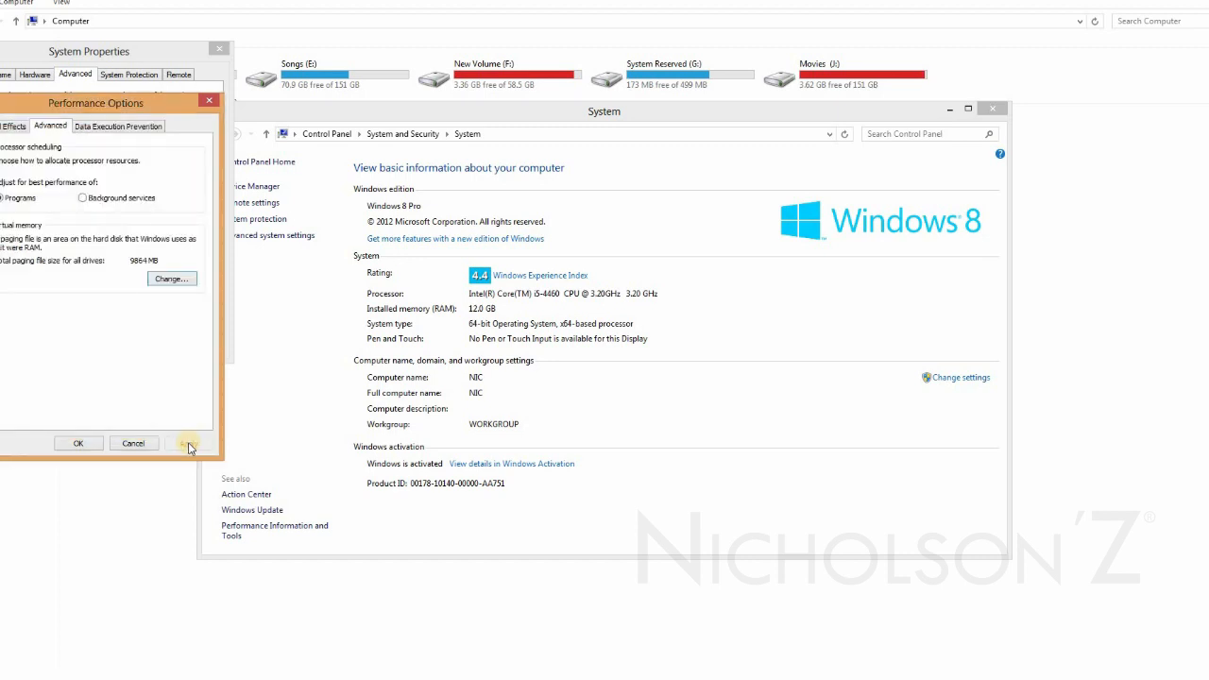
pyautogui.click(153, 444)
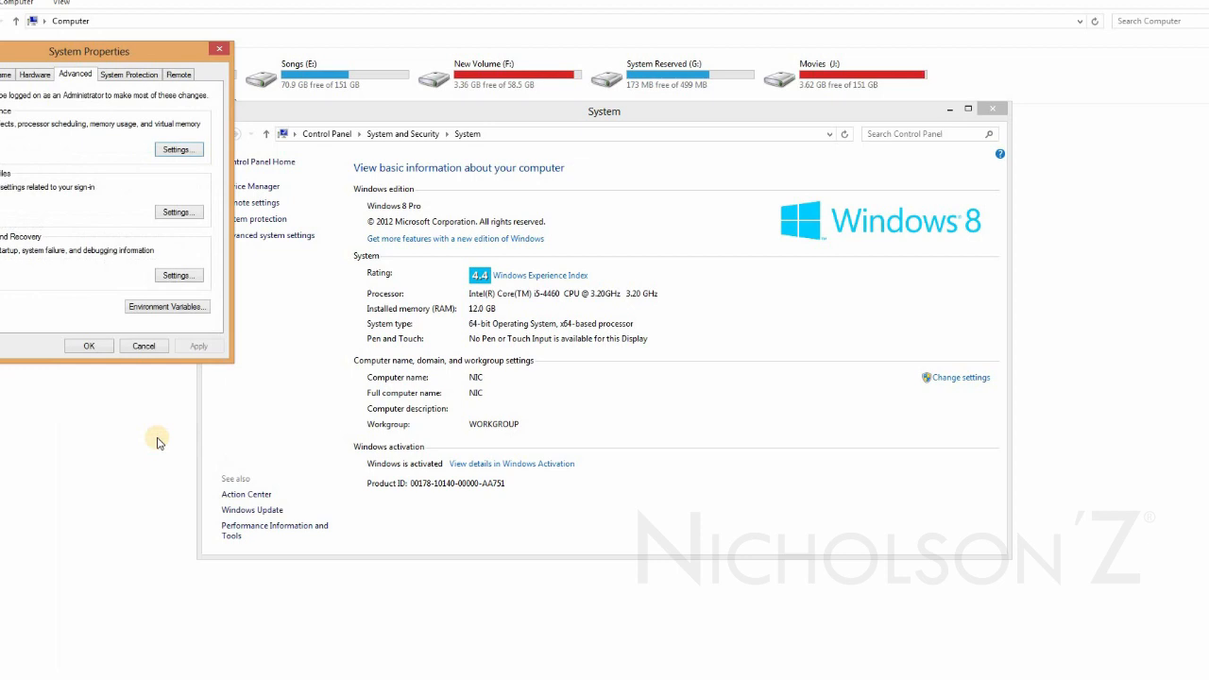
pyautogui.click(157, 348)
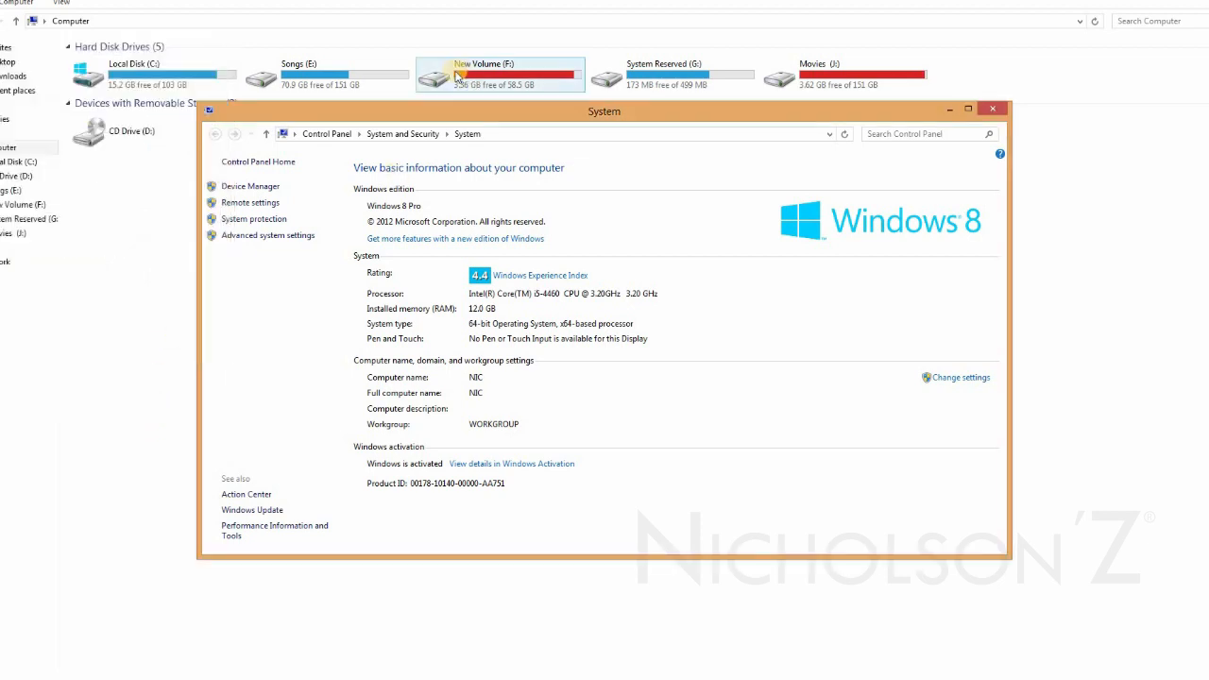
pyautogui.click(1000, 111)
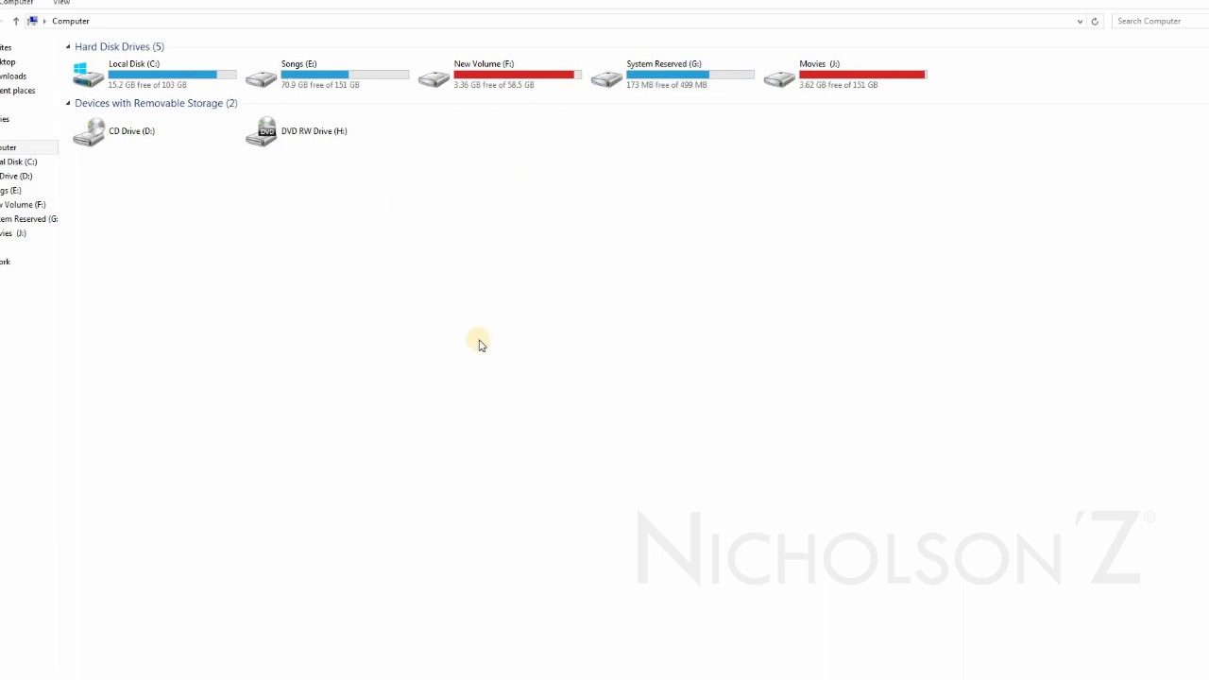
# Open the computer's properties again and go through the advanced system settings to the Performance Options dialog.
pyautogui.rightClick(566, 479)
pyautogui.click(567, 476)
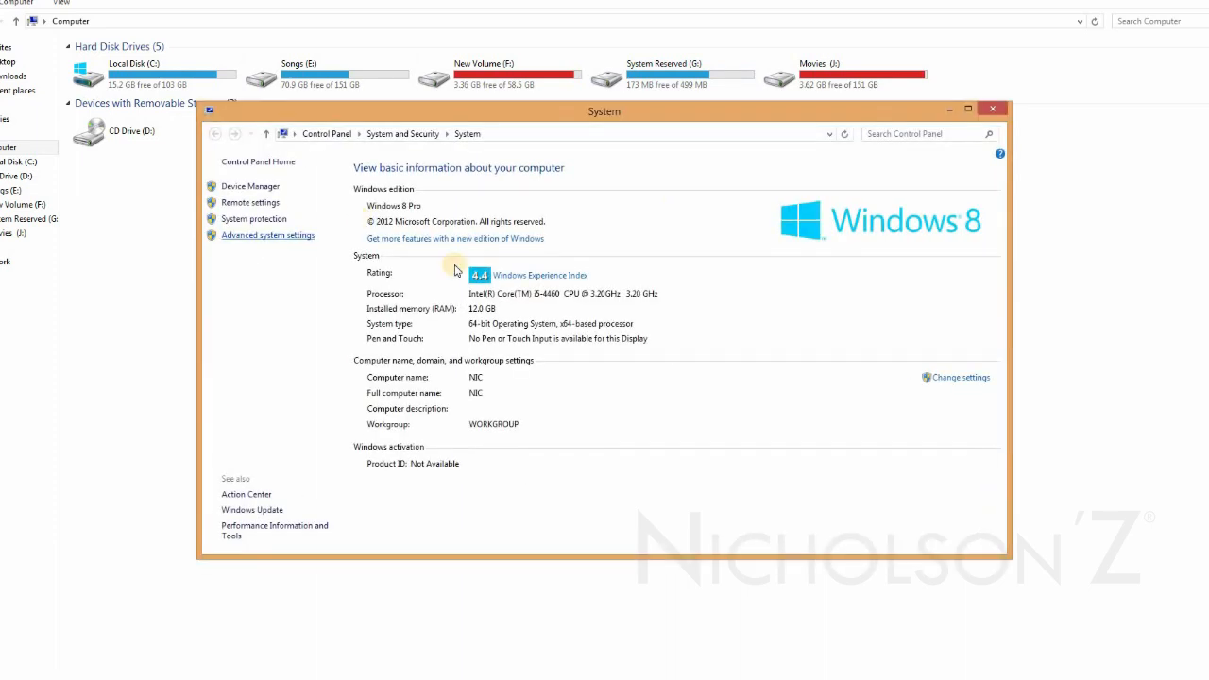
pyautogui.click(303, 242)
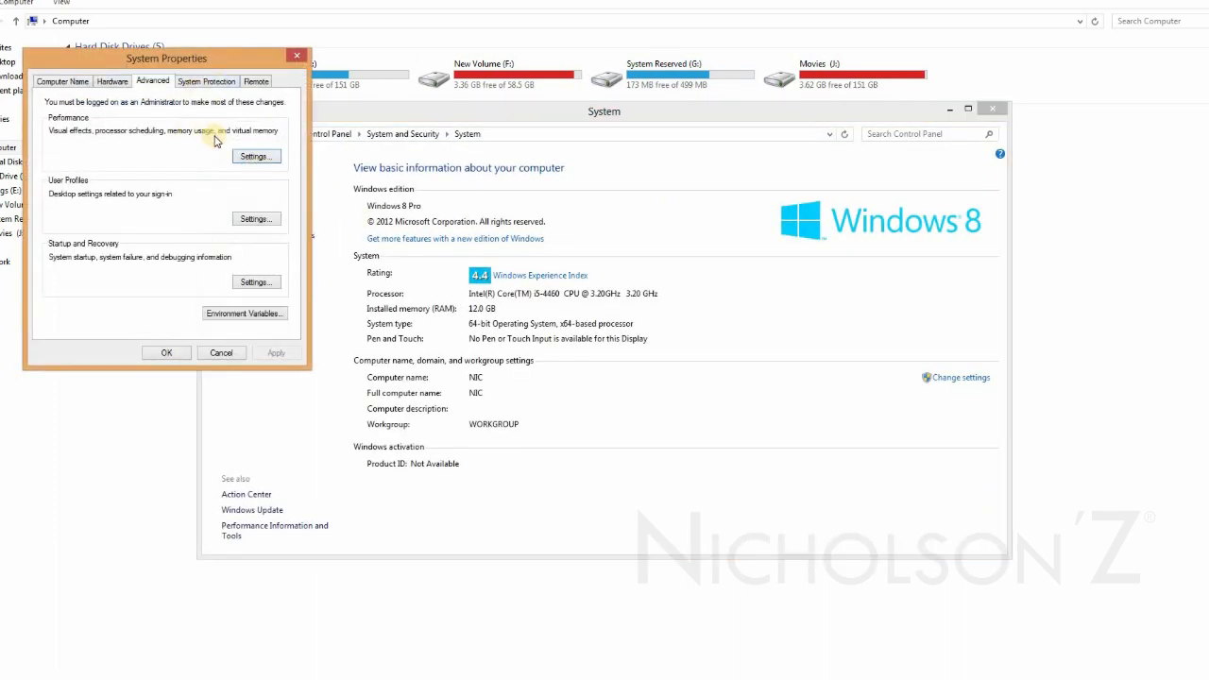
pyautogui.click(256, 157)
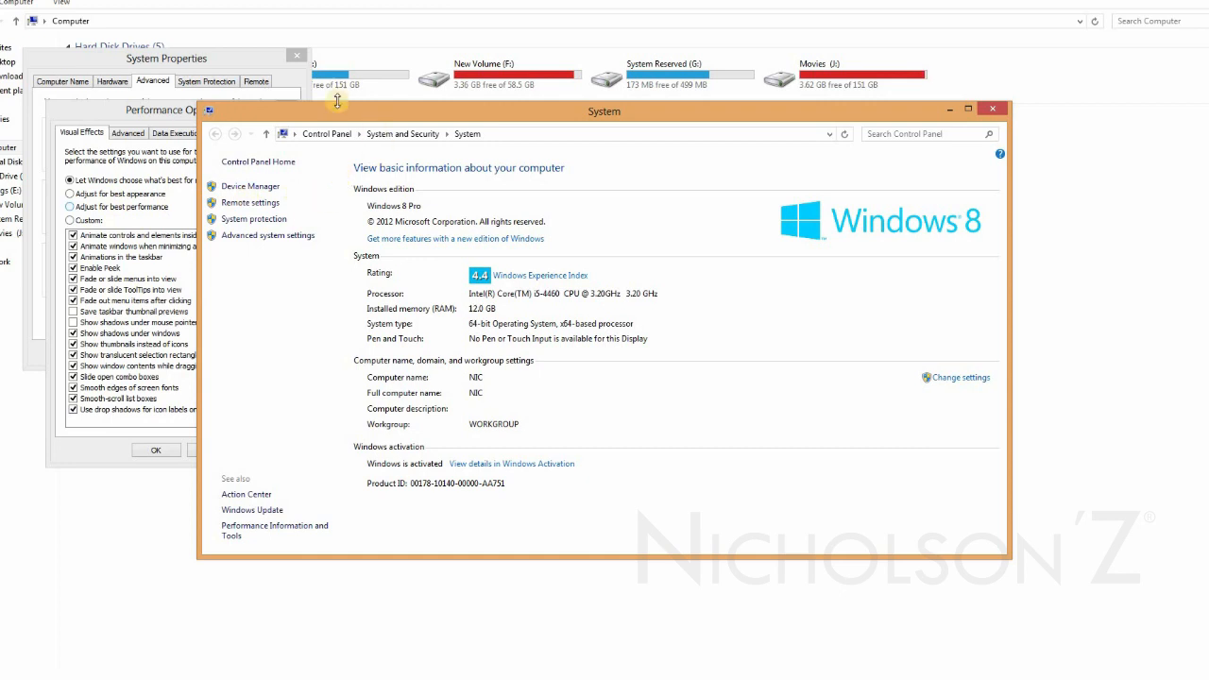
# Bring Performance Options to the front, and close it together with System Properties and the System window.
pyautogui.click(156, 112)
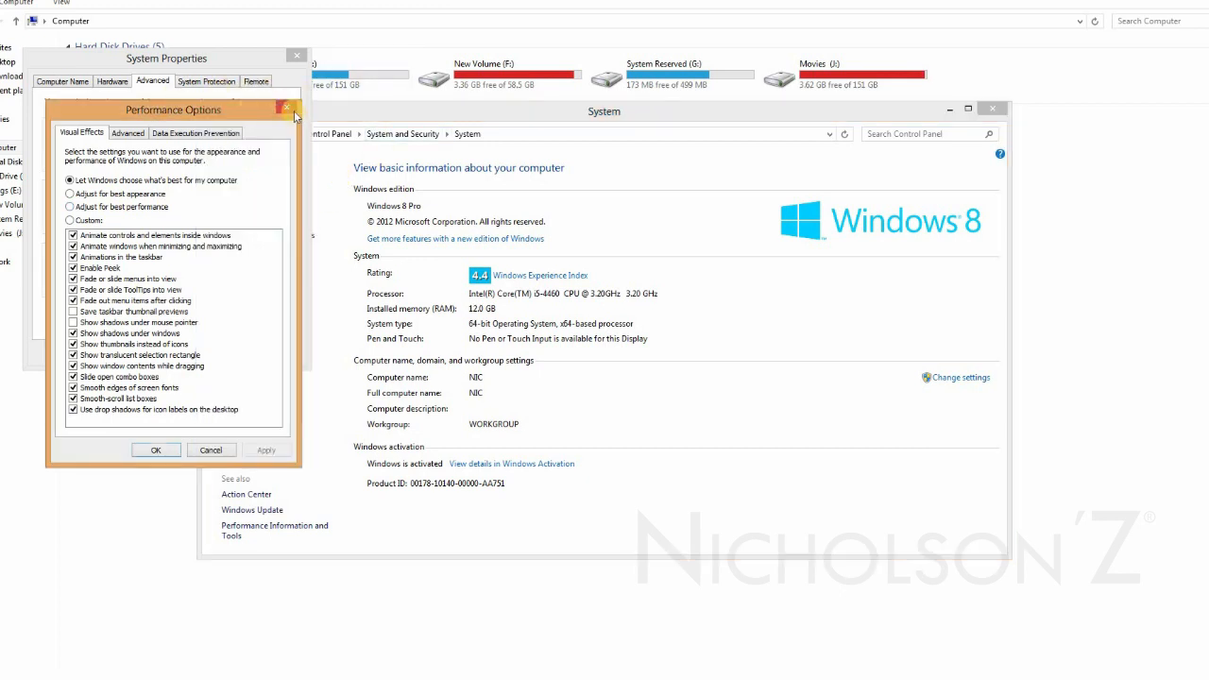
pyautogui.click(292, 110)
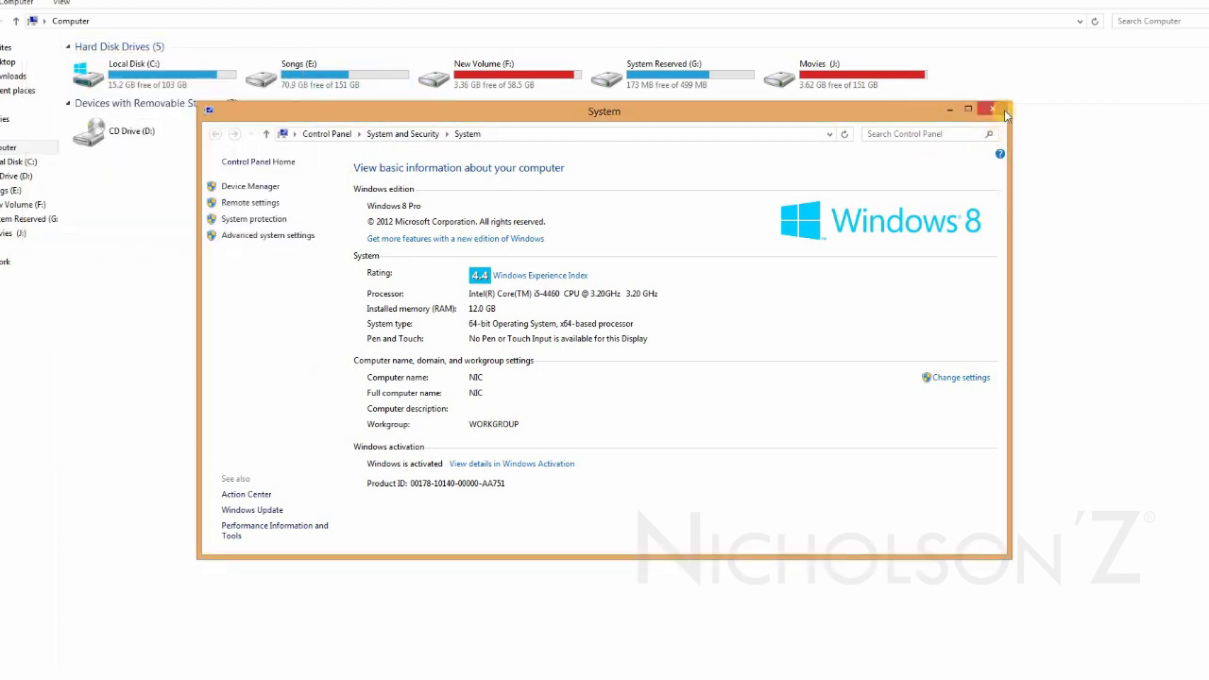
pyautogui.click(1001, 110)
# Switch to the Chrome browser and search Google for "1 gb to mb".
pyautogui.click(231, 677)
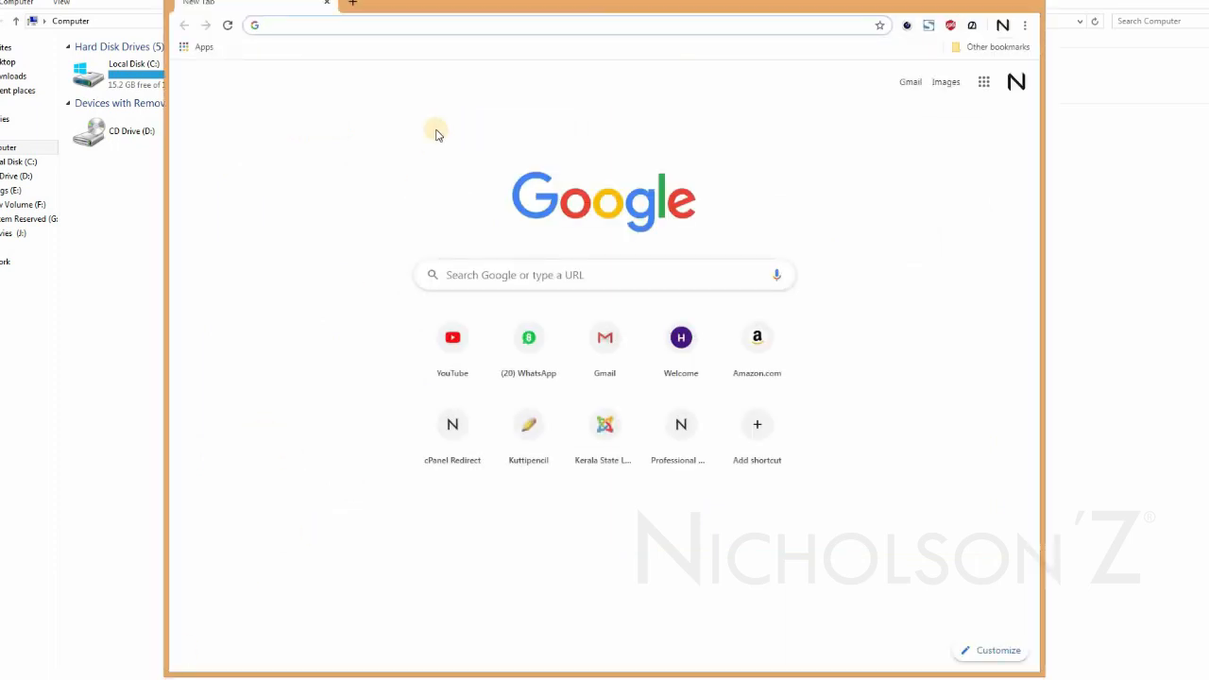
pyautogui.write('1')
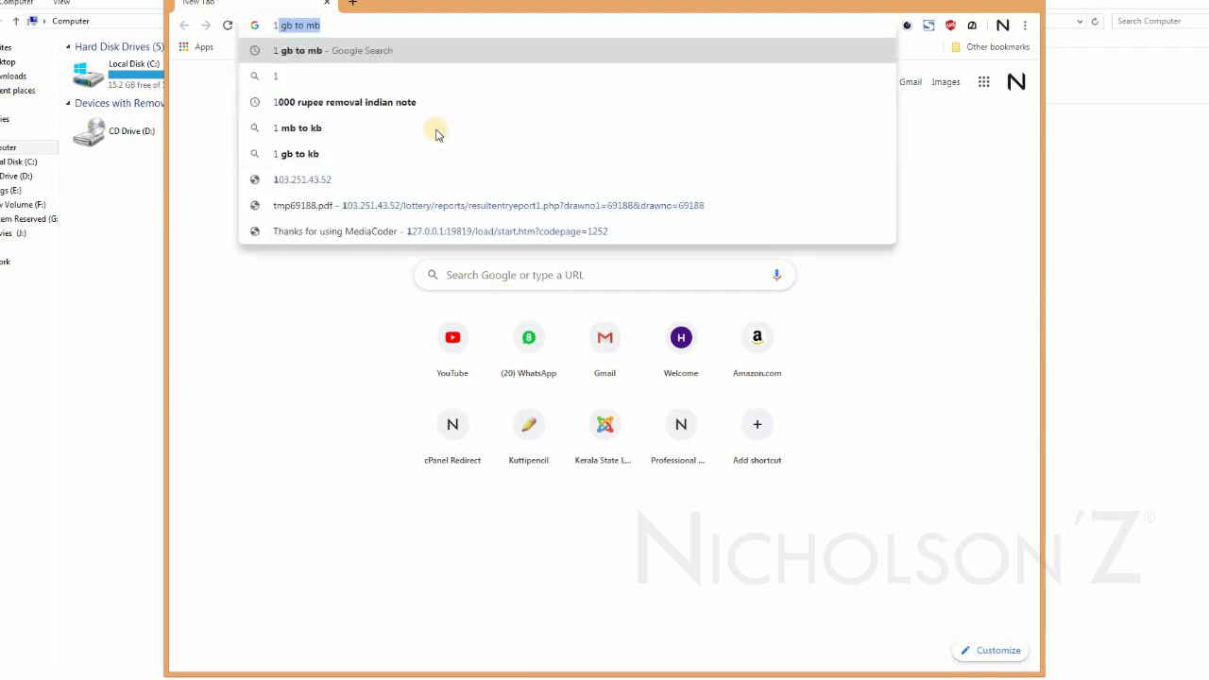
pyautogui.write('g')
pyautogui.press('BackSpace')
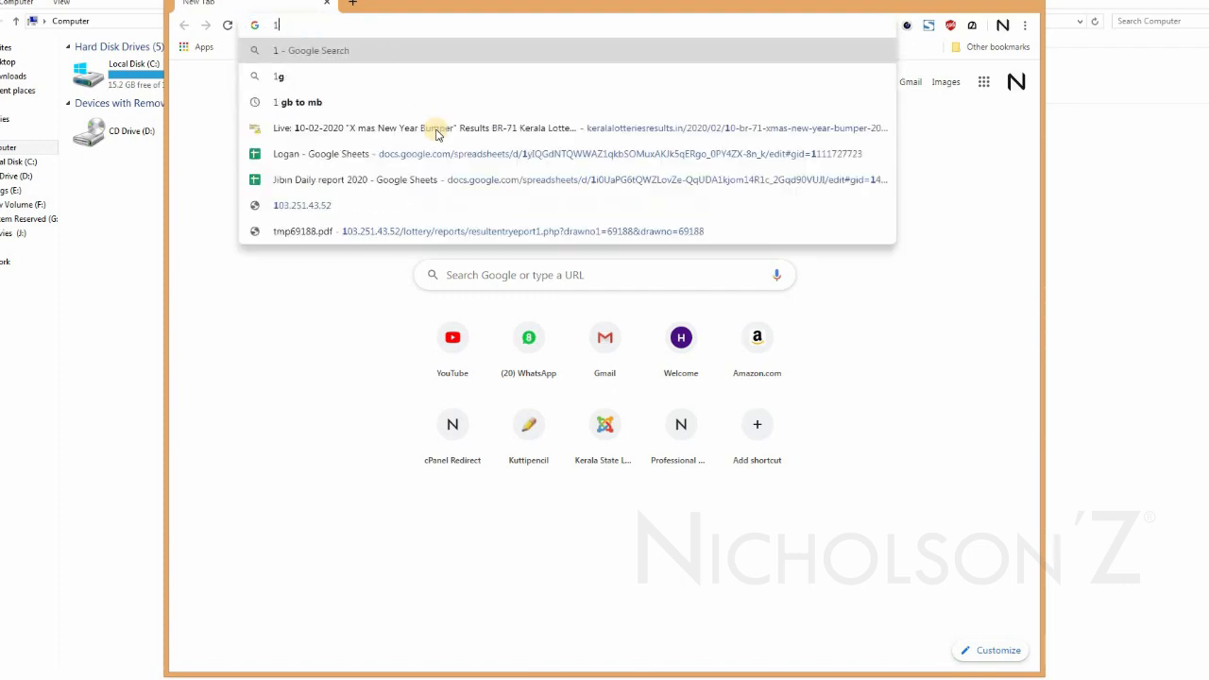
pyautogui.press('Down')
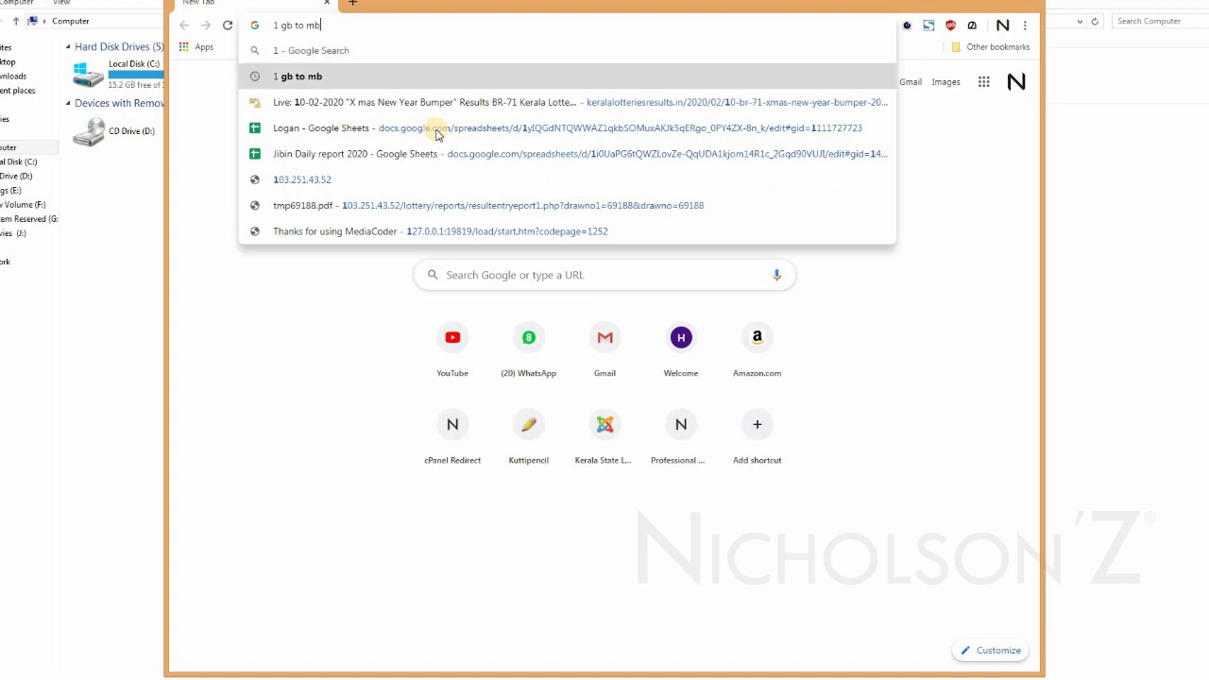
pyautogui.press('Return')
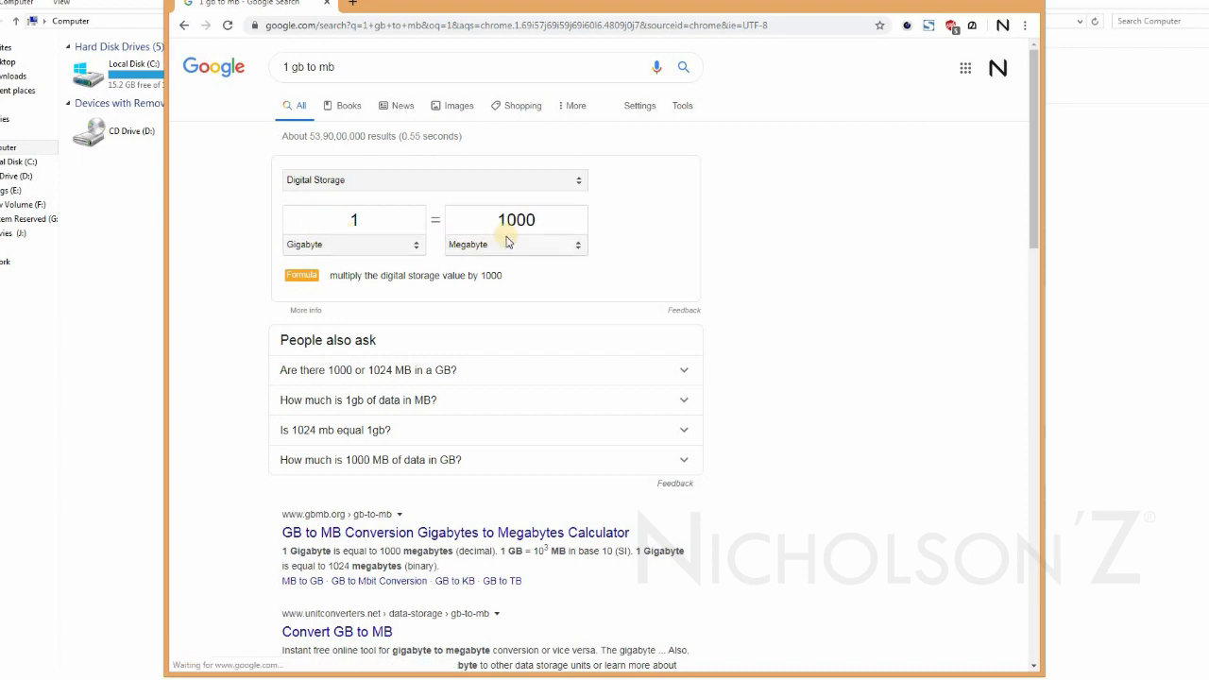
# Highlight the gigabyte and megabyte values in the unit converter to compare them, and maximize the browser window.
pyautogui.doubleClick(544, 219)
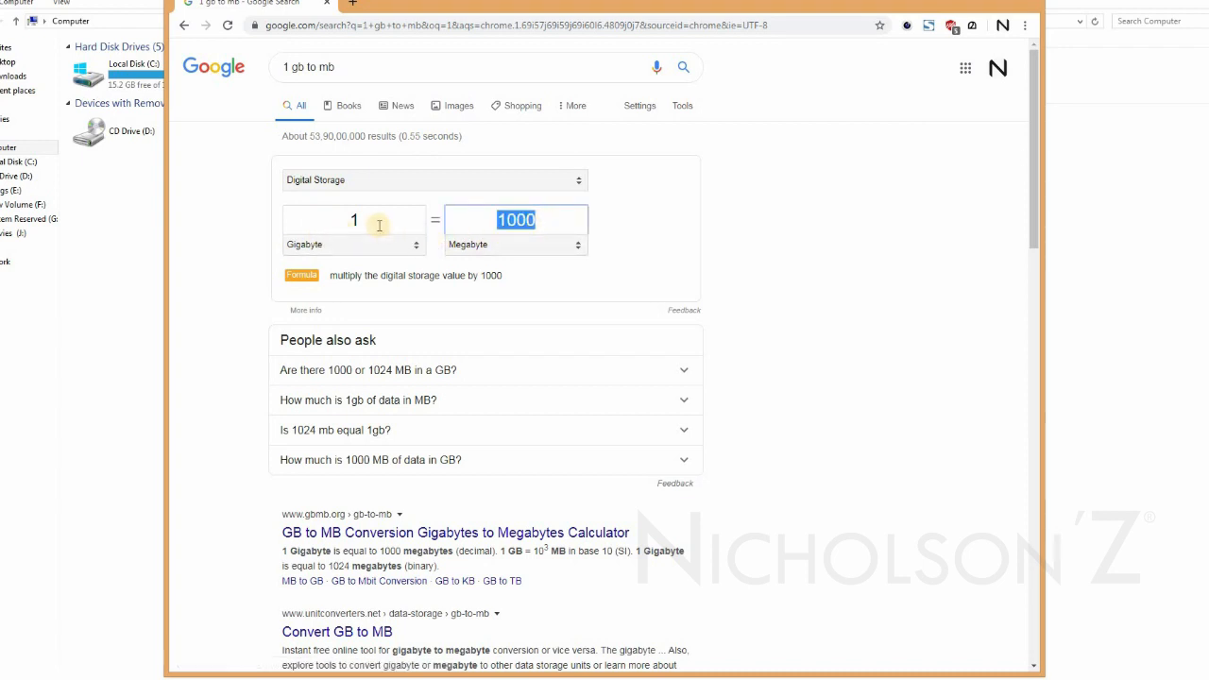
pyautogui.doubleClick(379, 223)
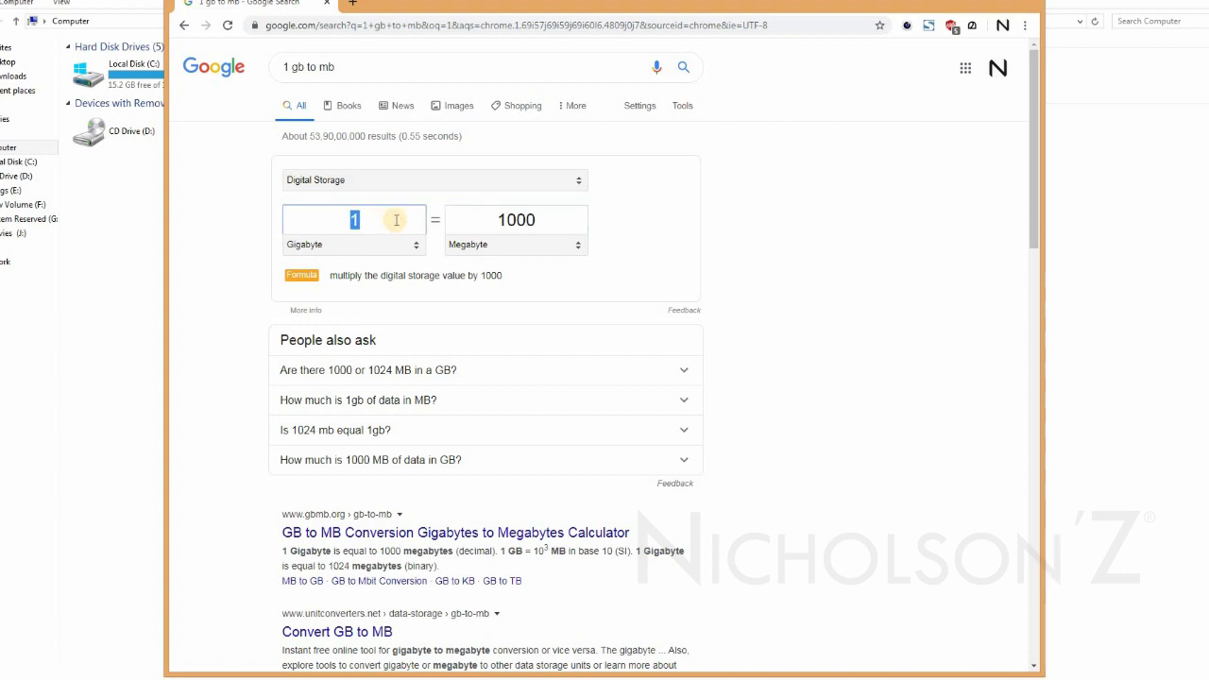
pyautogui.doubleClick(529, 218)
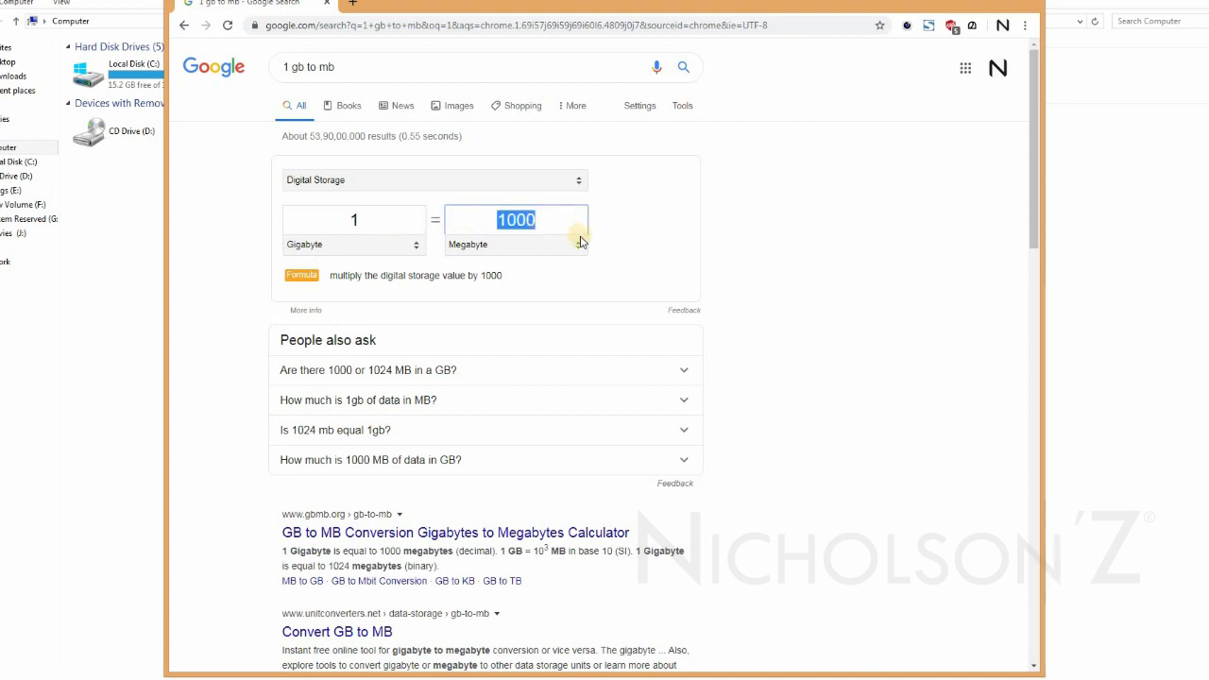
pyautogui.click(535, 223)
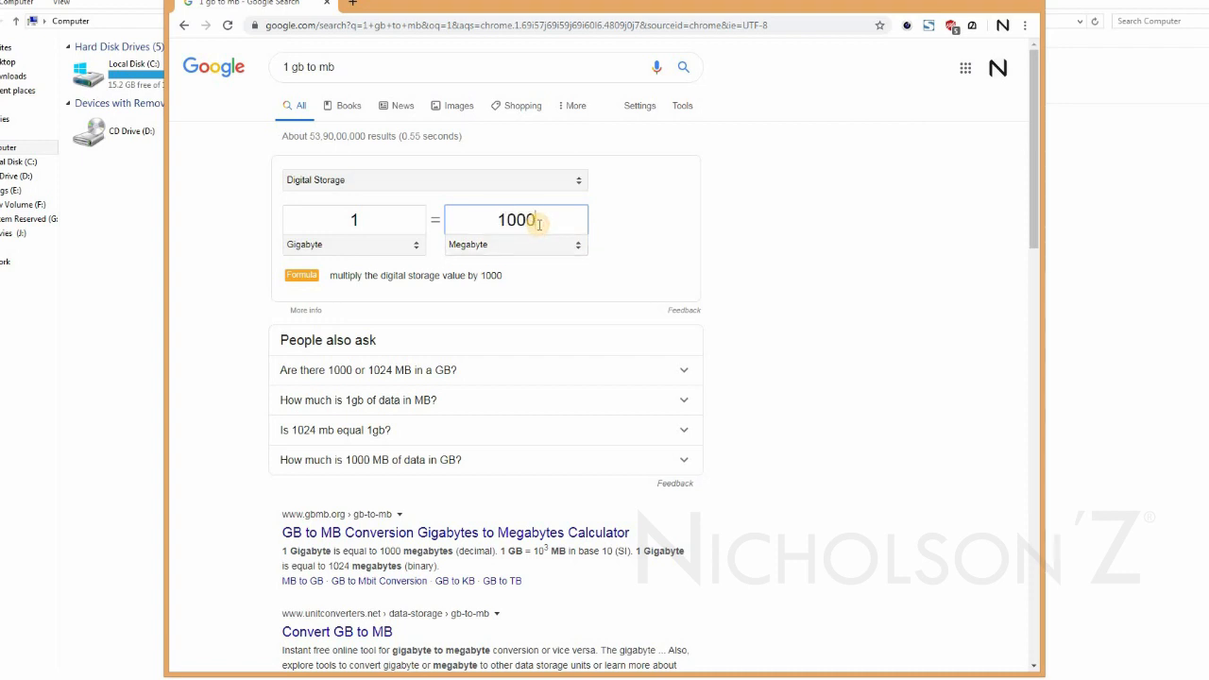
pyautogui.doubleClick(394, 4)
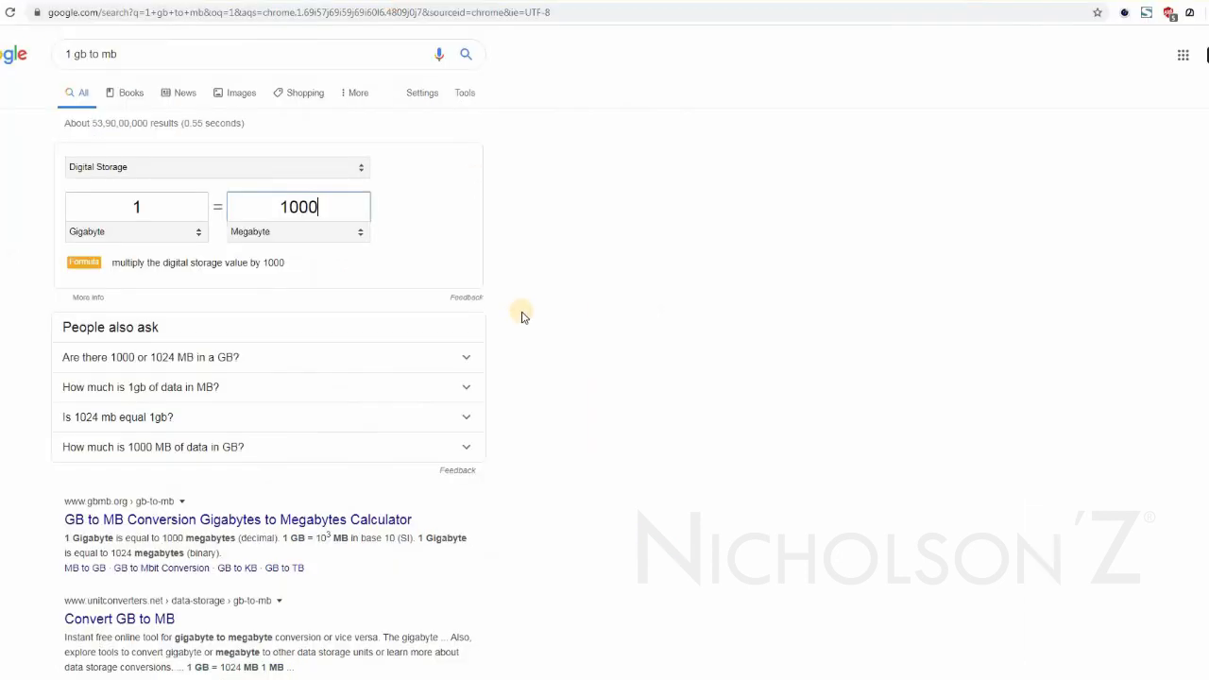